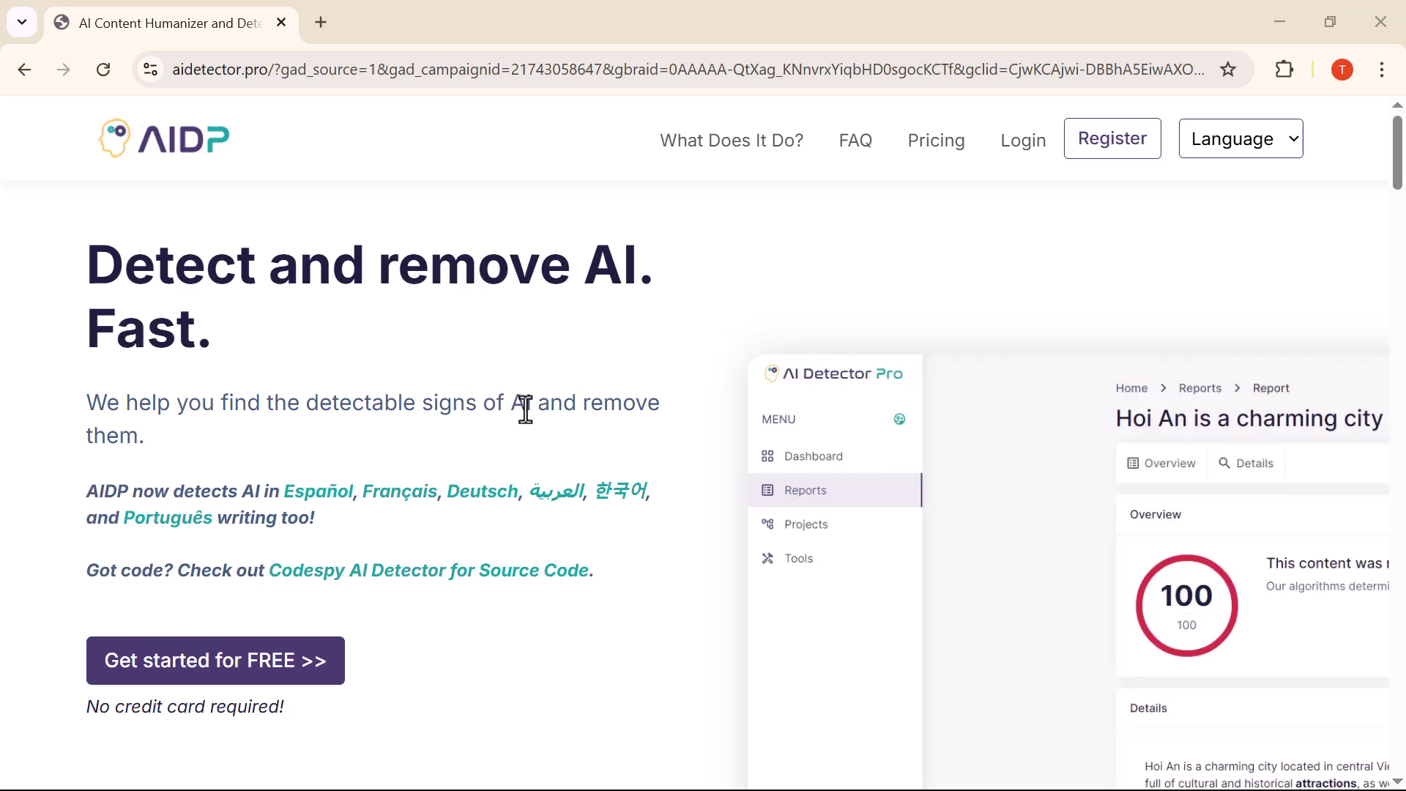
scroll(420, 478, down, 1)
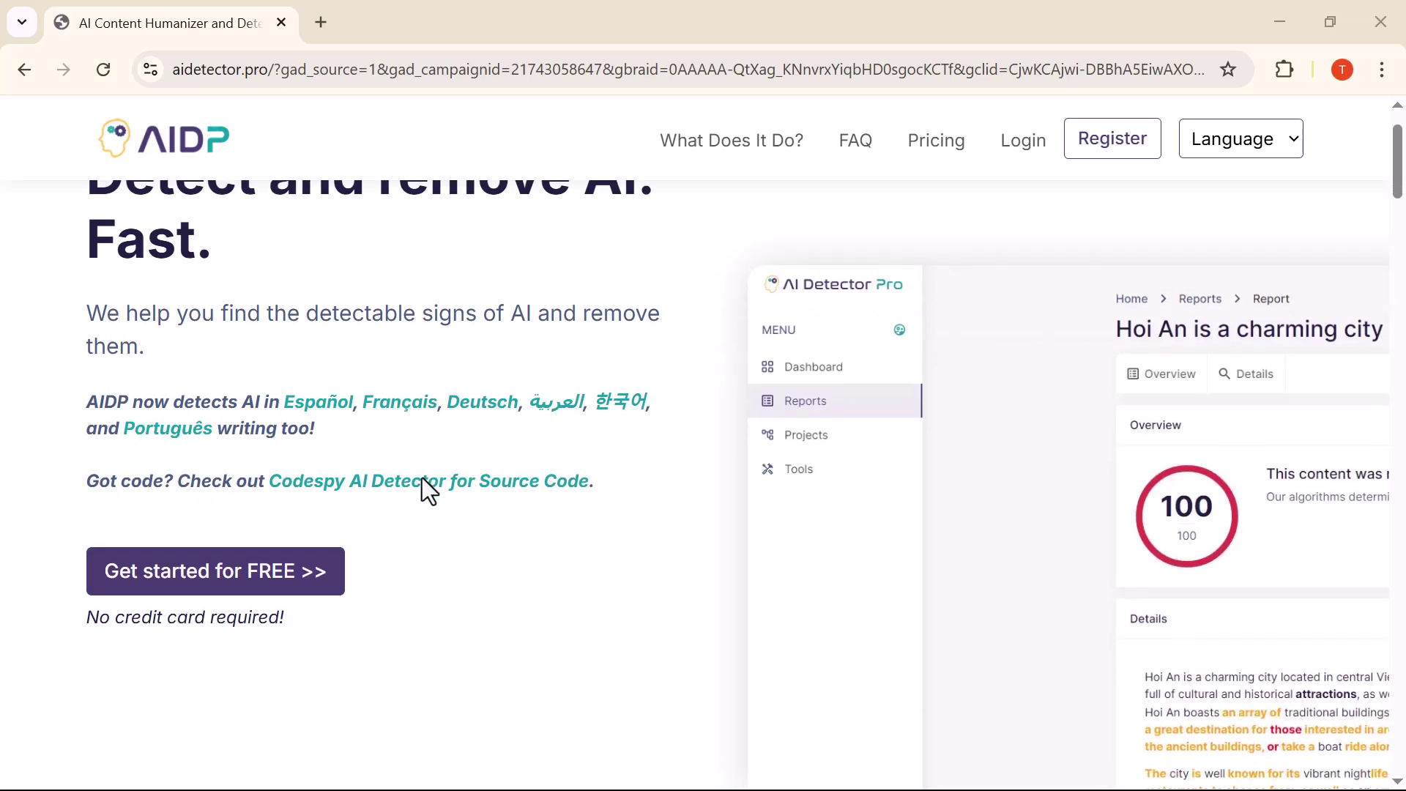
scroll(420, 478, down, 1)
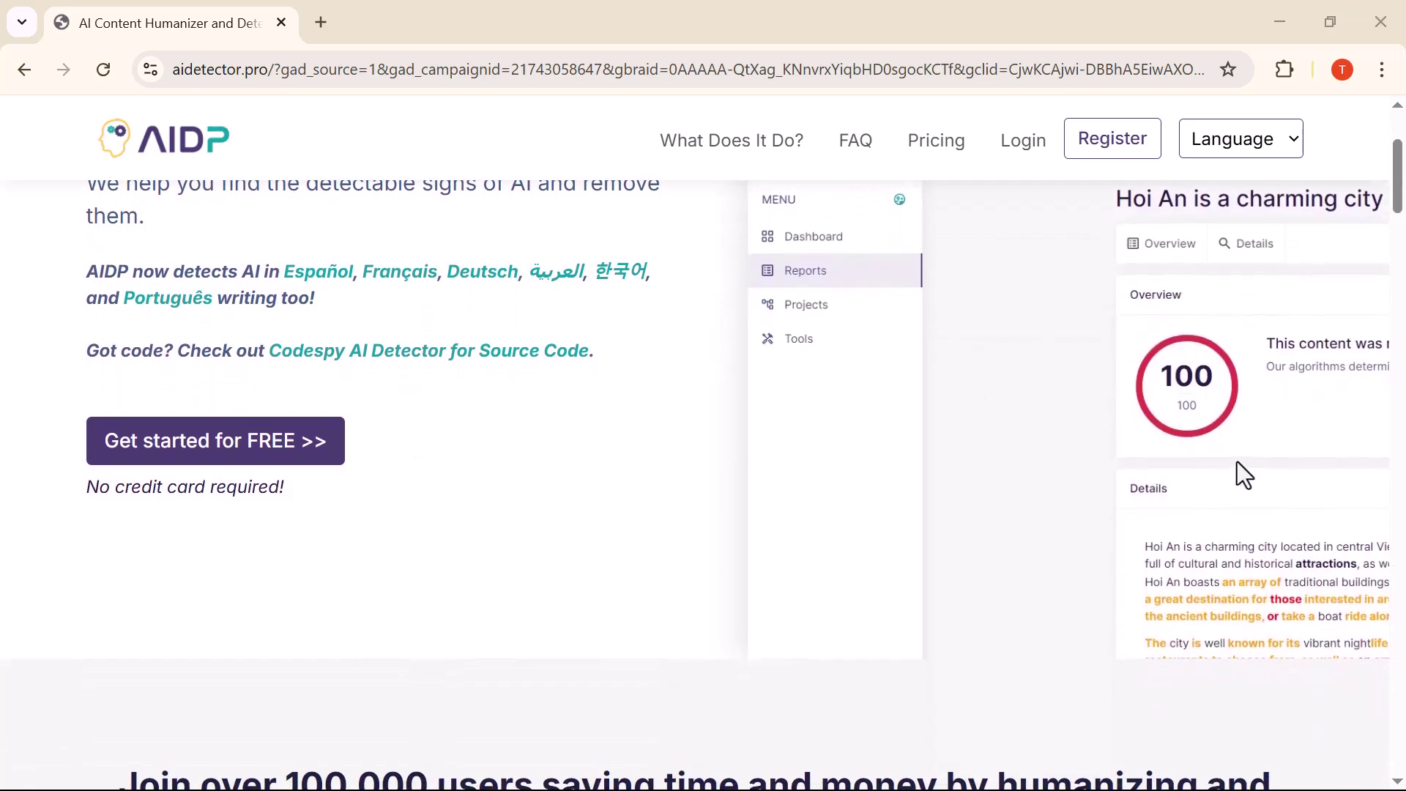
scroll(912, 505, down, 2)
scroll(914, 504, down, 1)
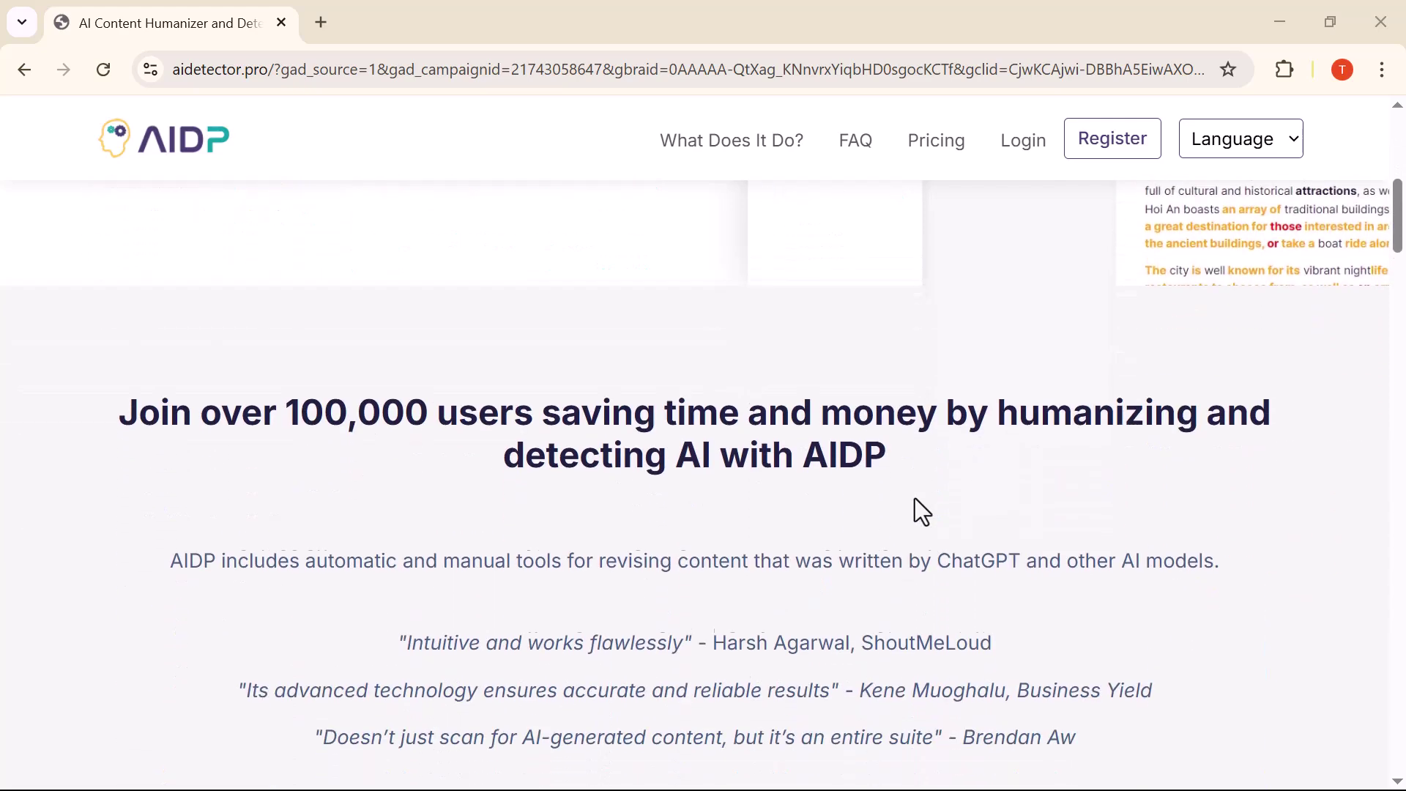
scroll(914, 498, down, 2)
scroll(915, 498, down, 2)
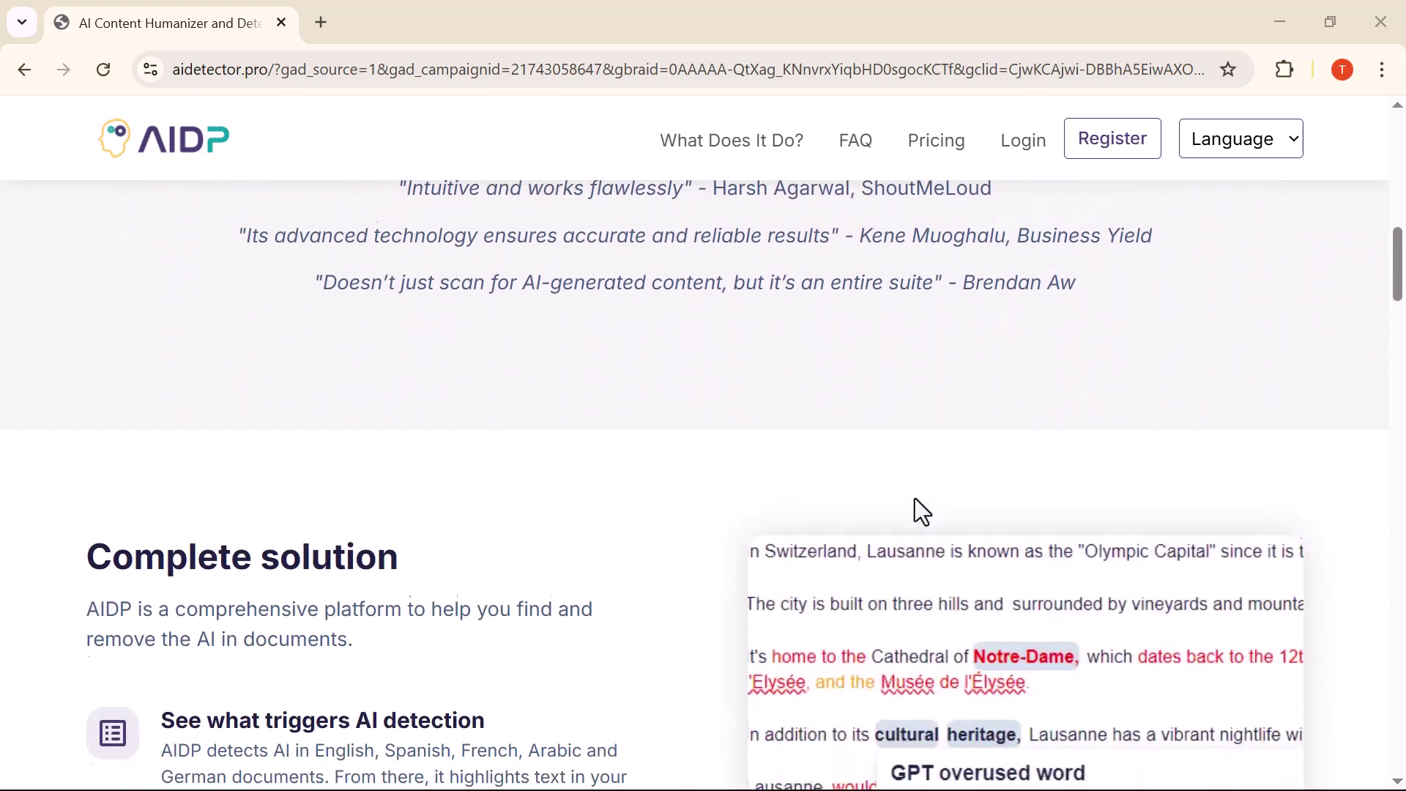
scroll(916, 498, down, 2)
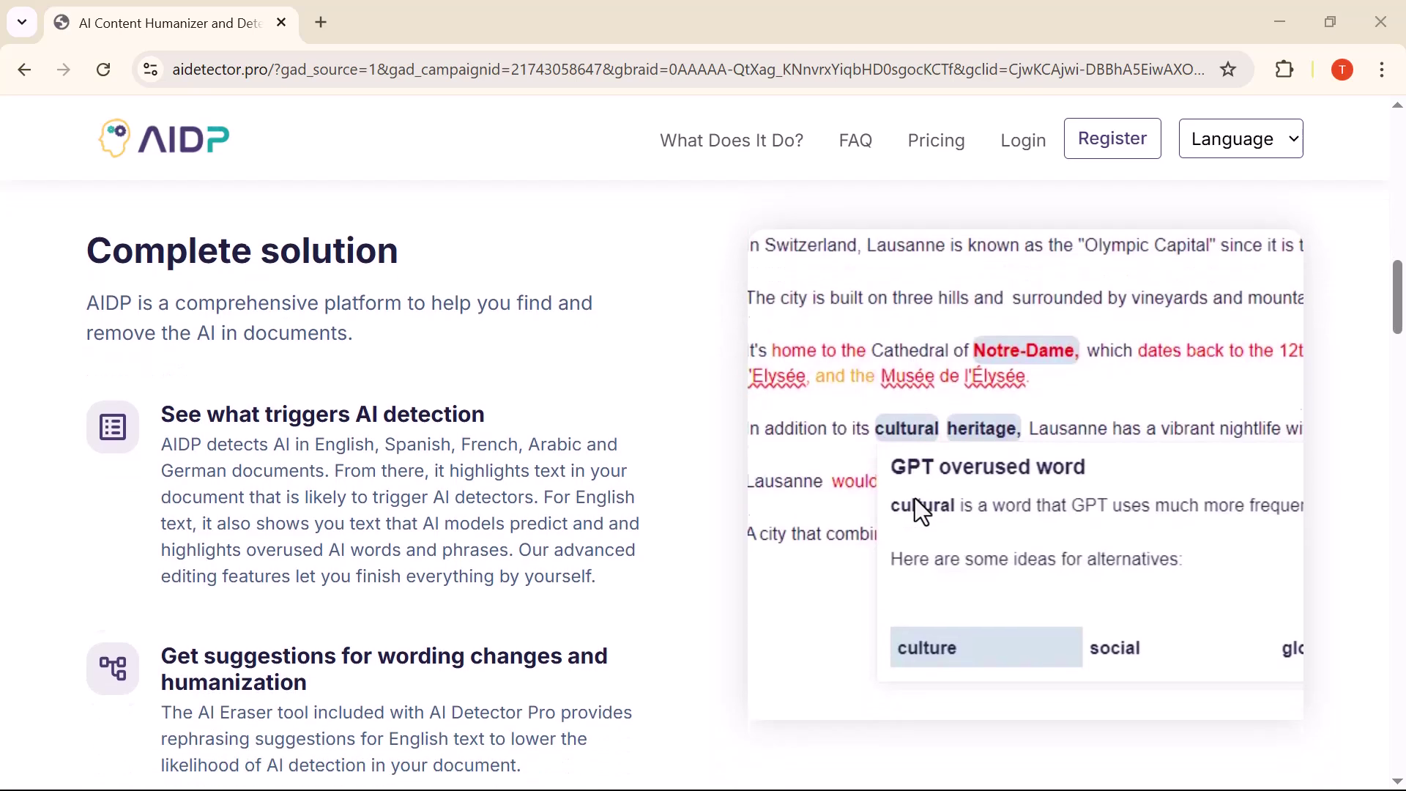
scroll(916, 498, down, 1)
scroll(915, 498, down, 1)
scroll(915, 497, down, 1)
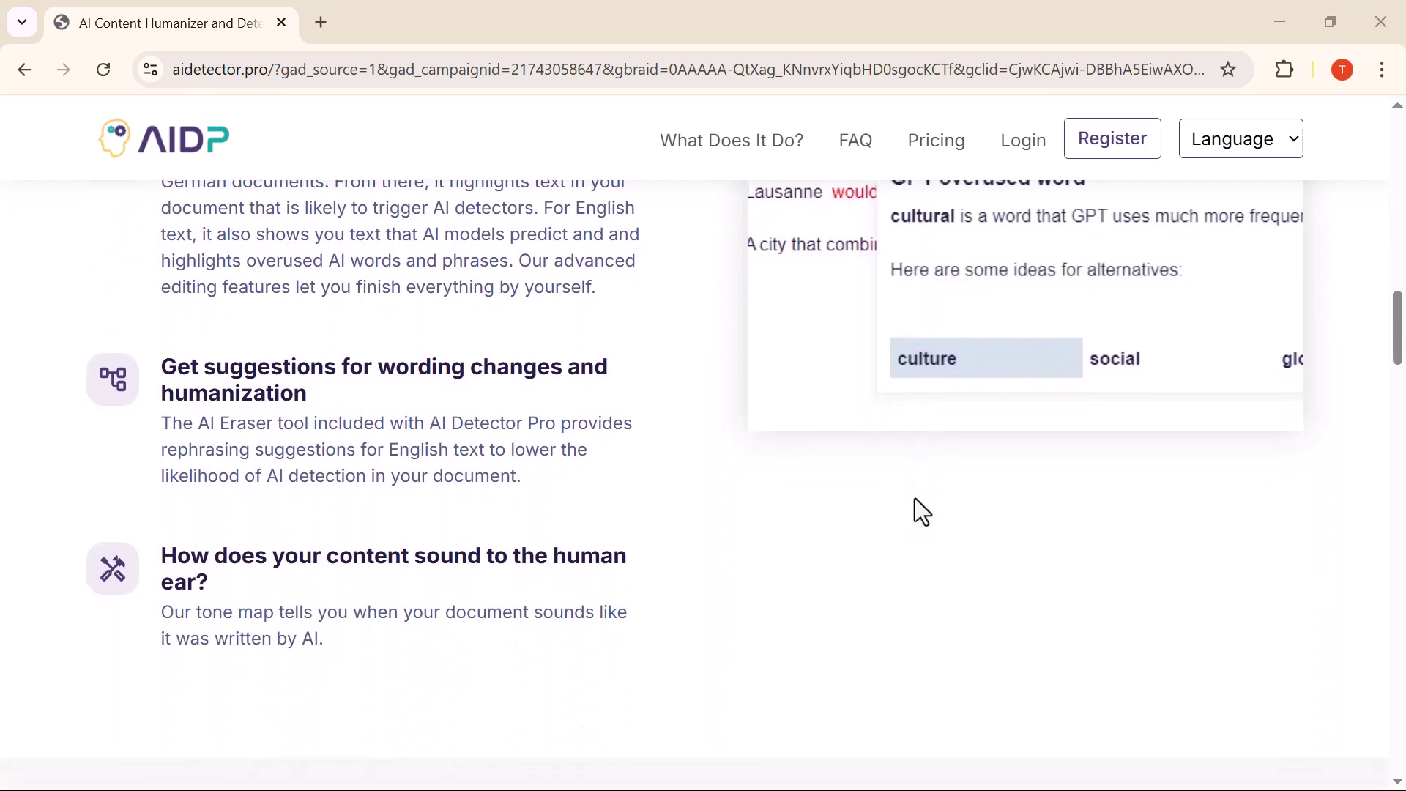
scroll(921, 512, down, 1)
scroll(921, 510, down, 1)
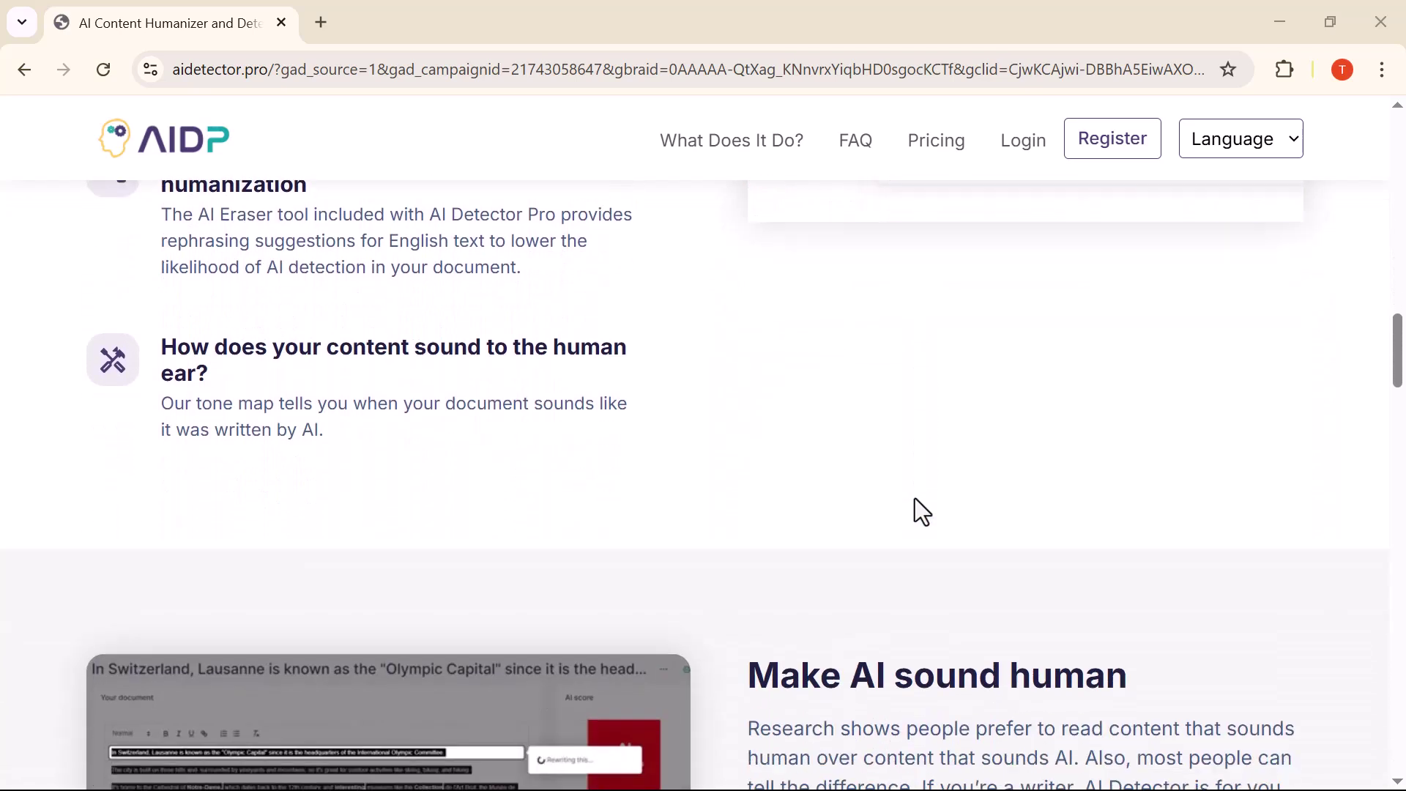
scroll(920, 511, down, 1)
scroll(915, 497, down, 2)
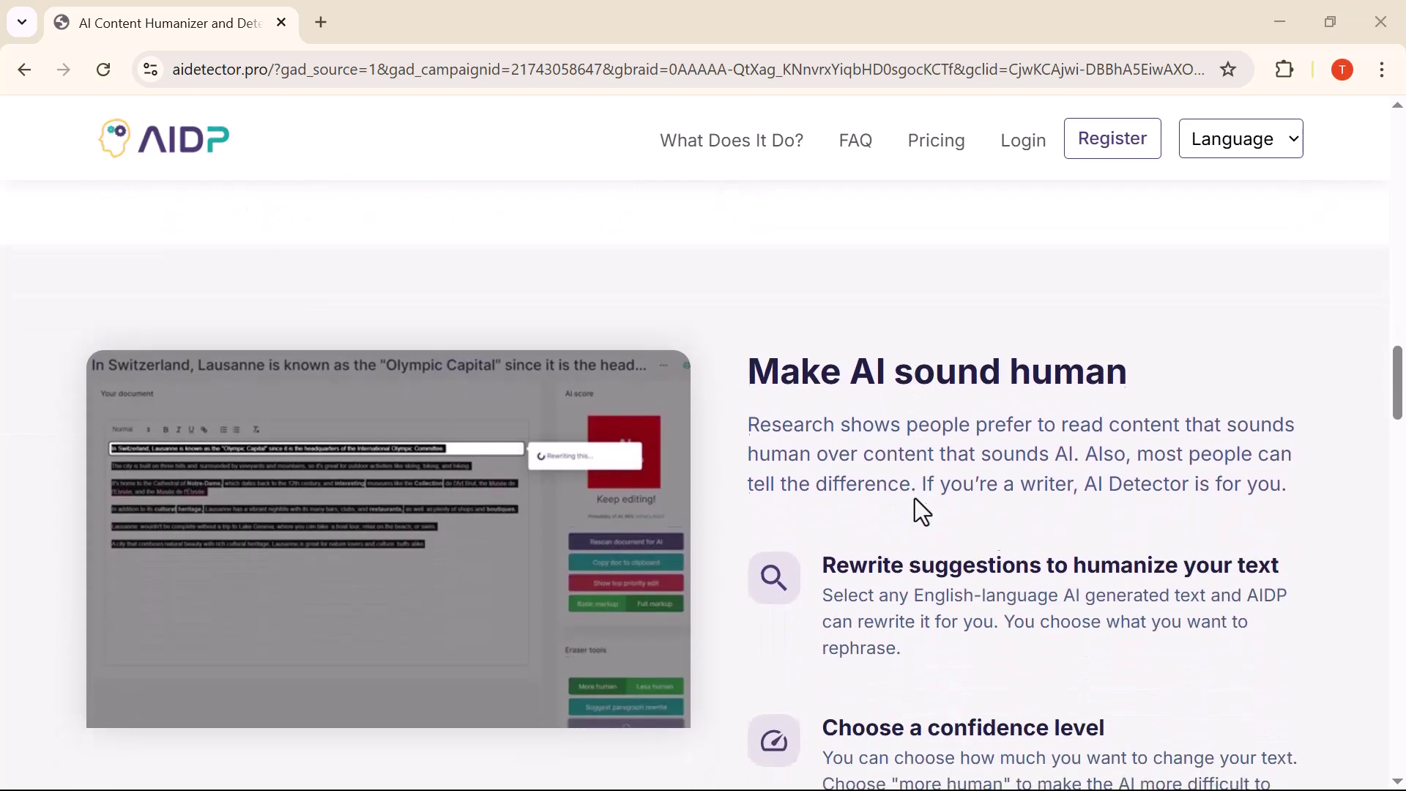
scroll(915, 498, down, 1)
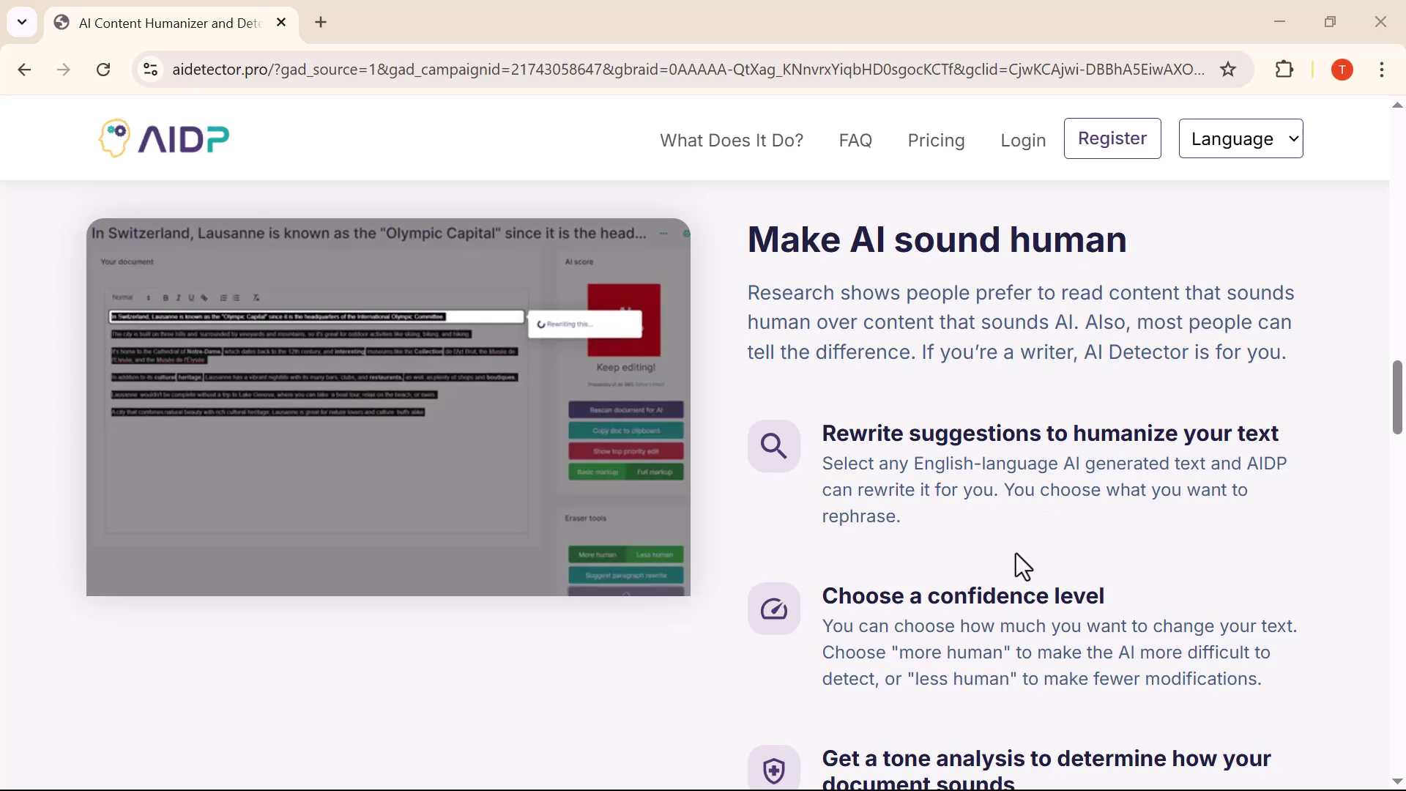
scroll(891, 639, down, 2)
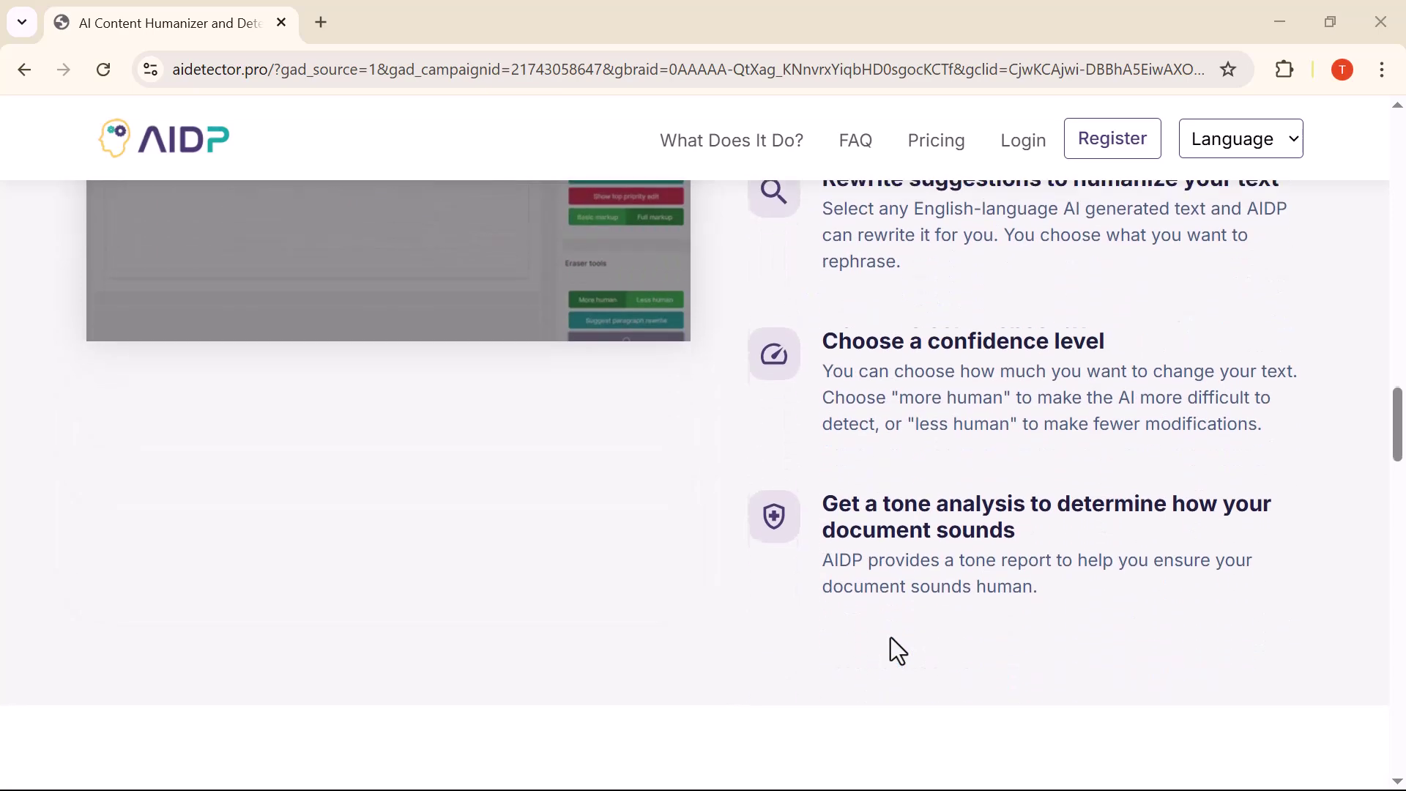
scroll(892, 638, down, 1)
scroll(890, 651, down, 1)
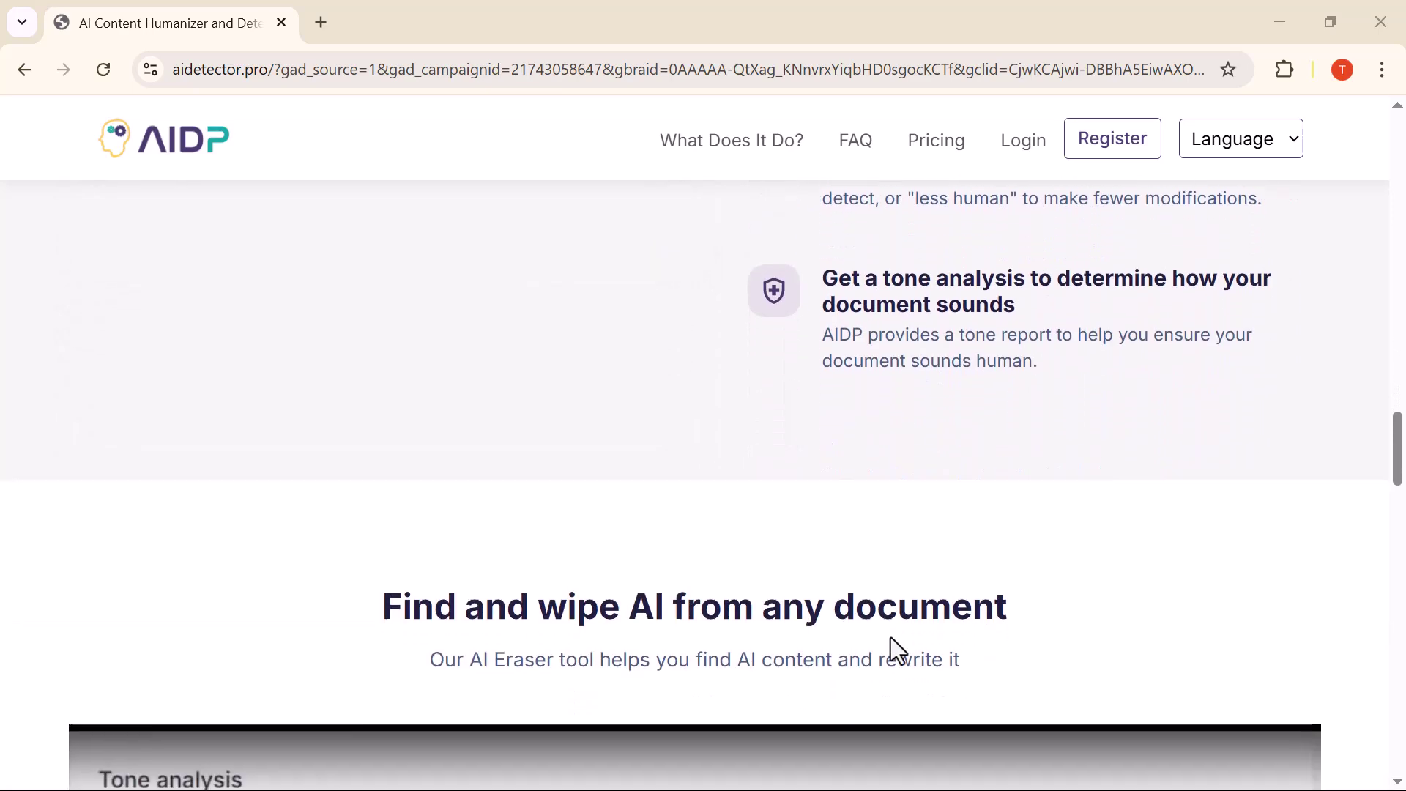
scroll(891, 650, down, 1)
scroll(892, 651, down, 1)
scroll(891, 638, down, 1)
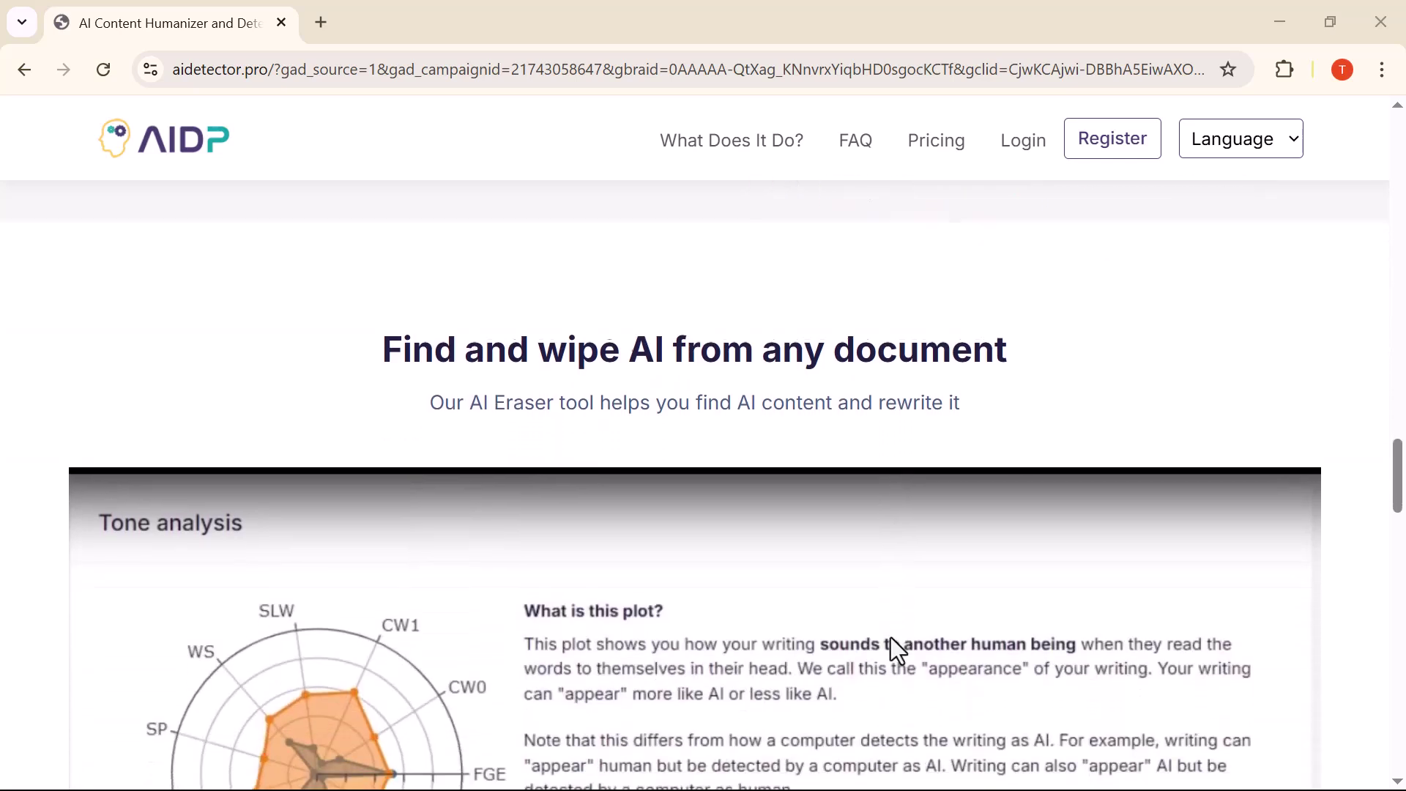
scroll(891, 638, down, 1)
scroll(891, 639, down, 1)
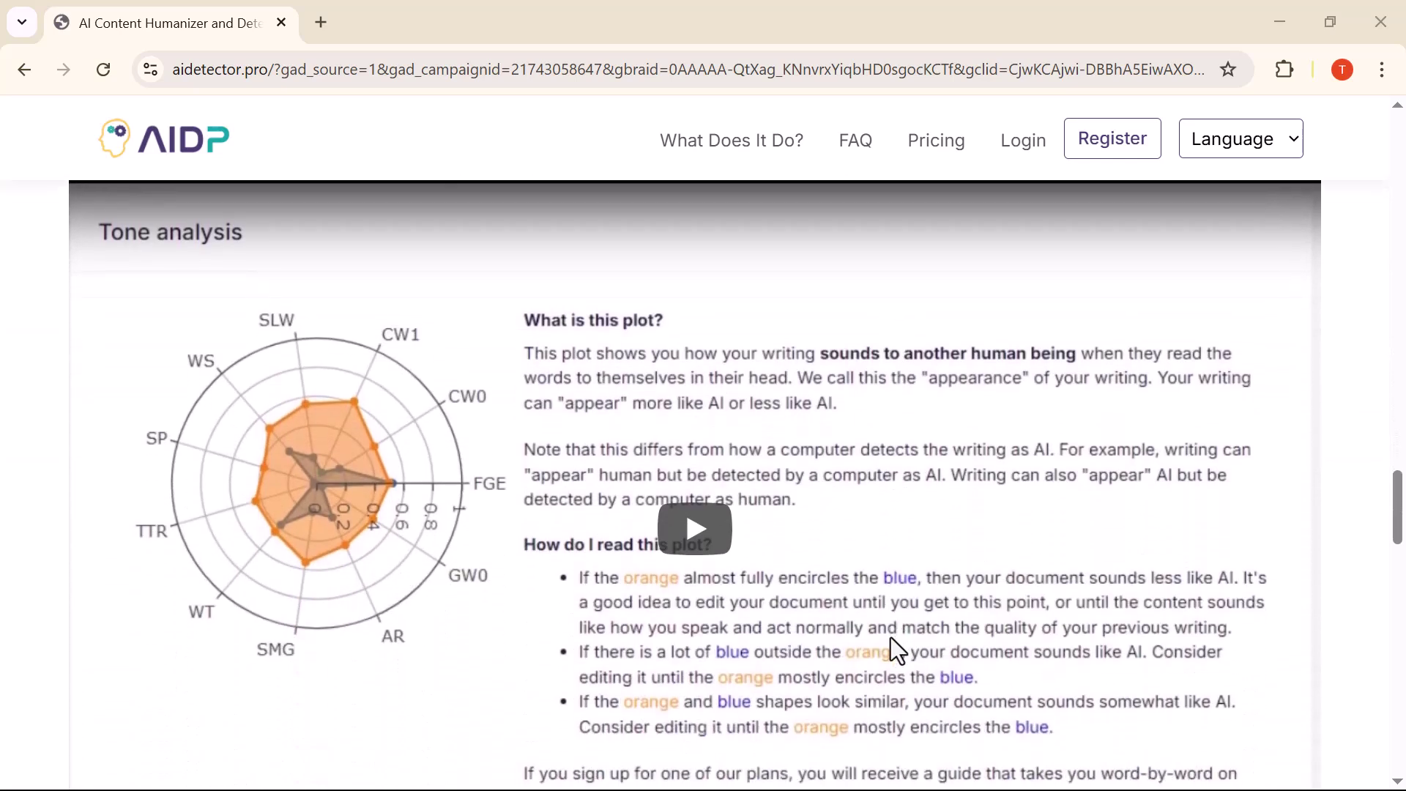
scroll(891, 638, down, 2)
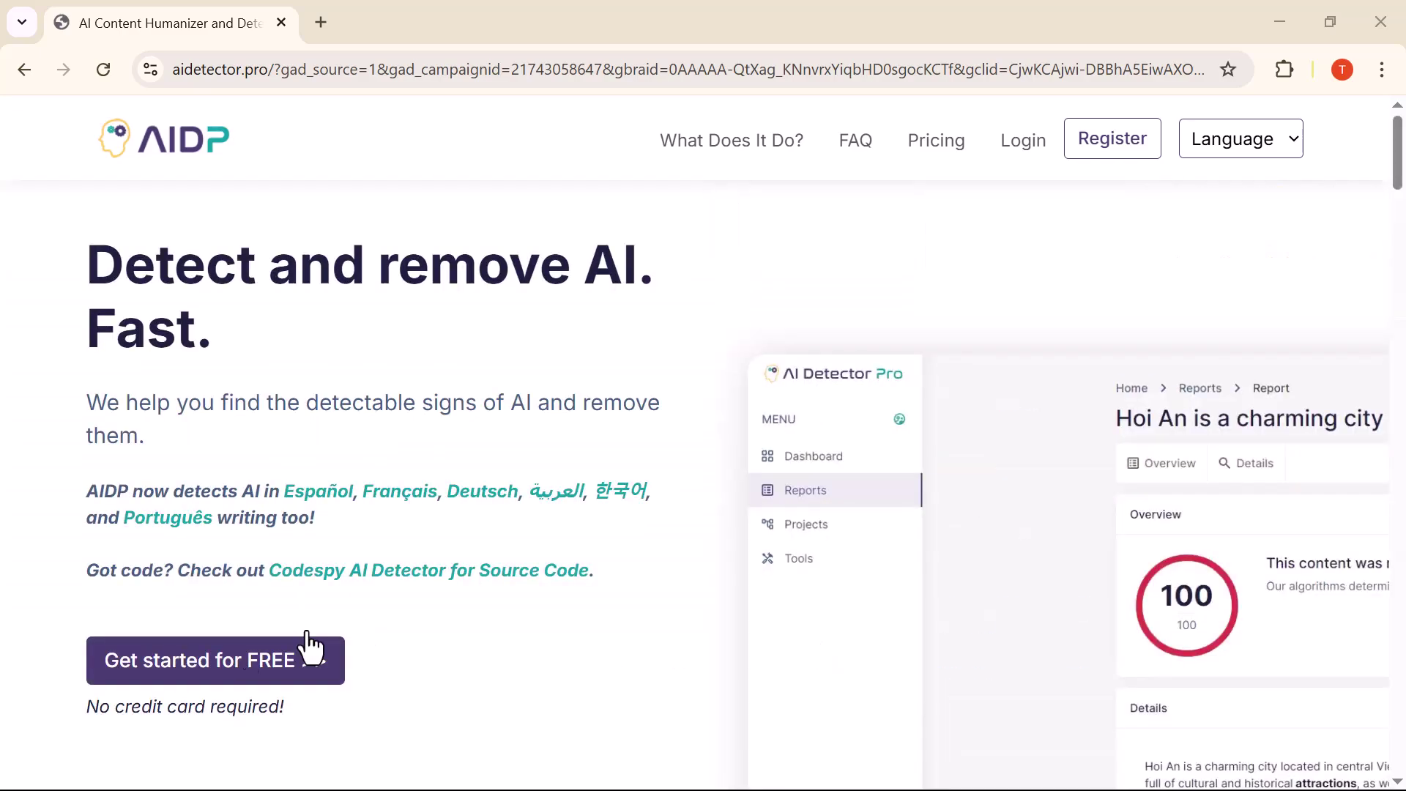
Step: Enter the free account dashboard and go to the Reports page for scanning text
click(217, 661)
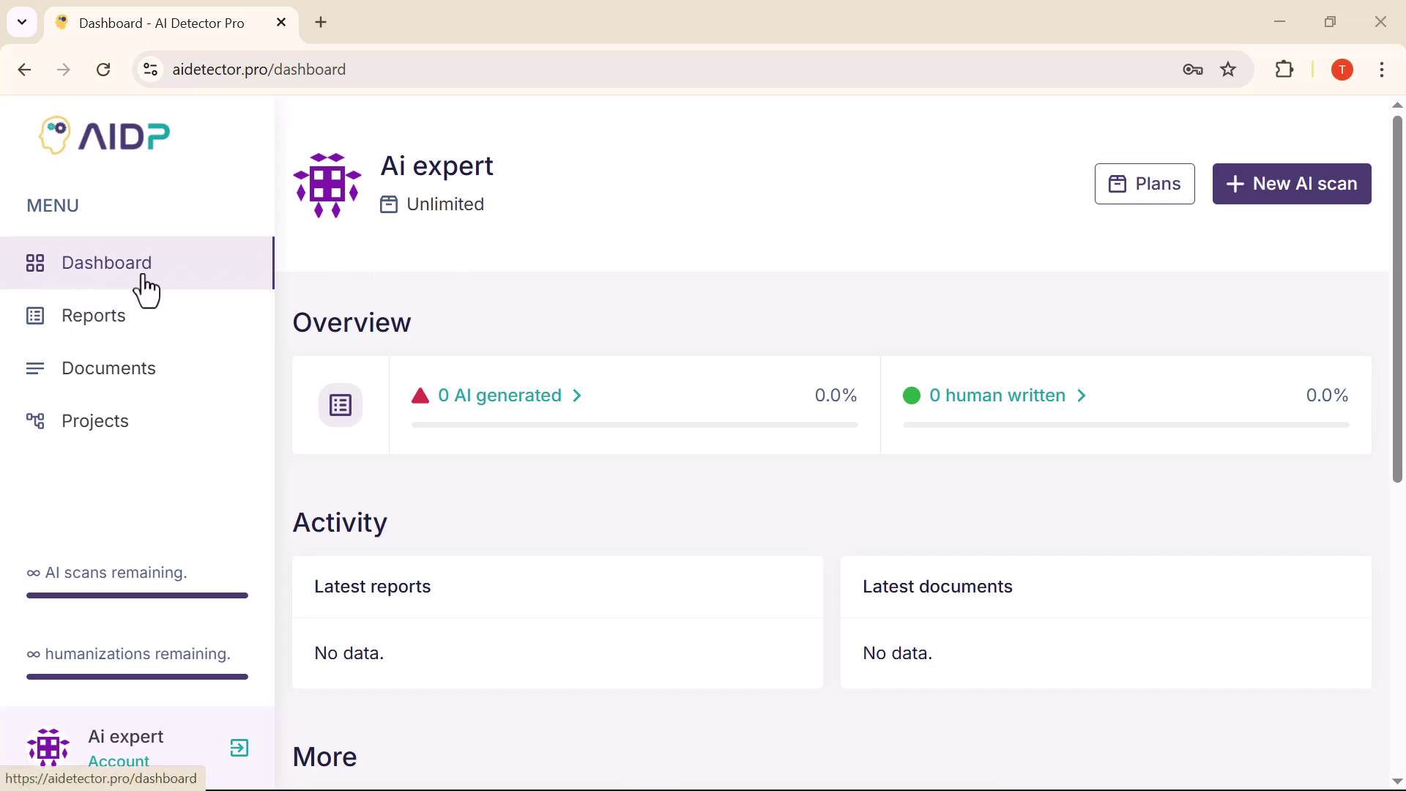
click(77, 336)
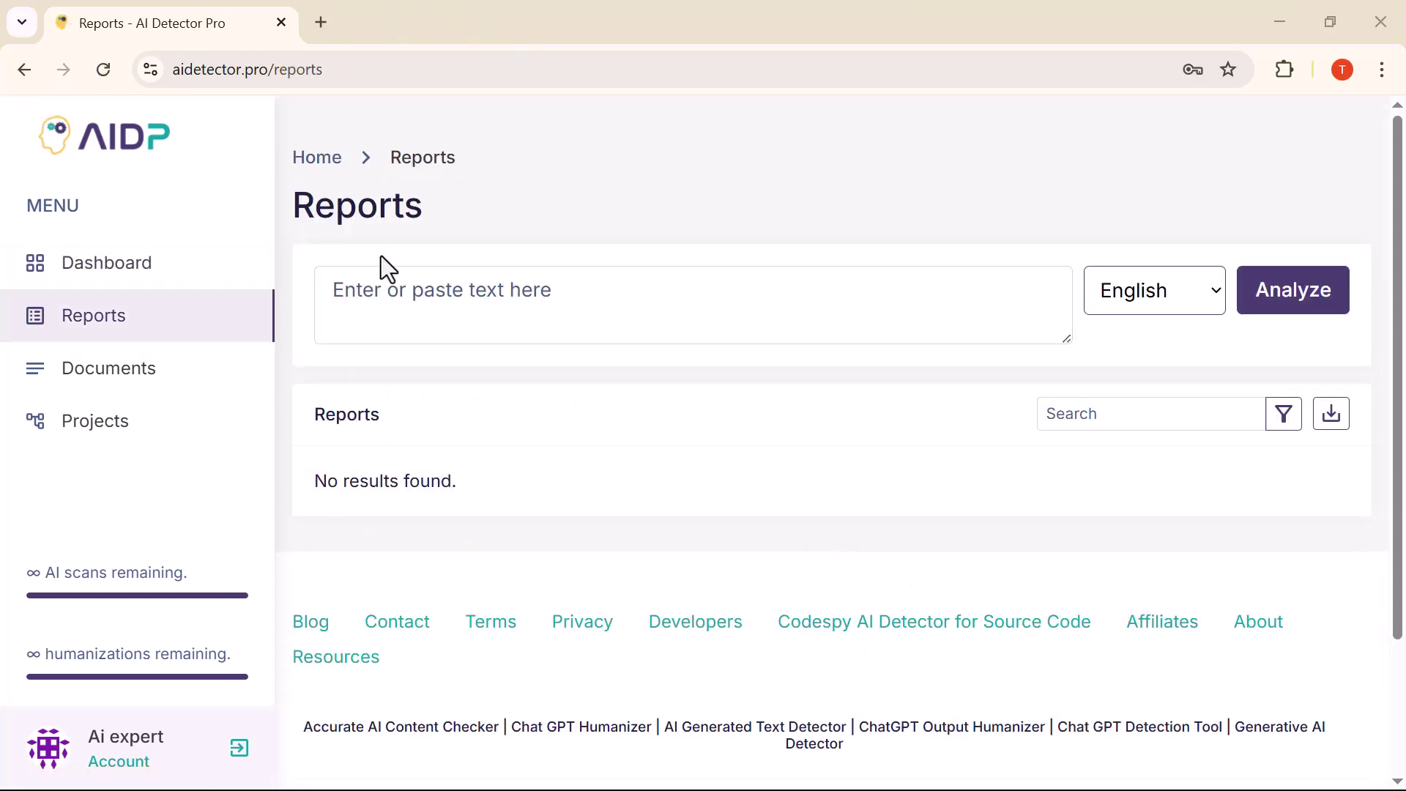
Step: Ask ChatGPT for '200 word environmental science' in a new tab and select the whole generated answer
click(319, 22)
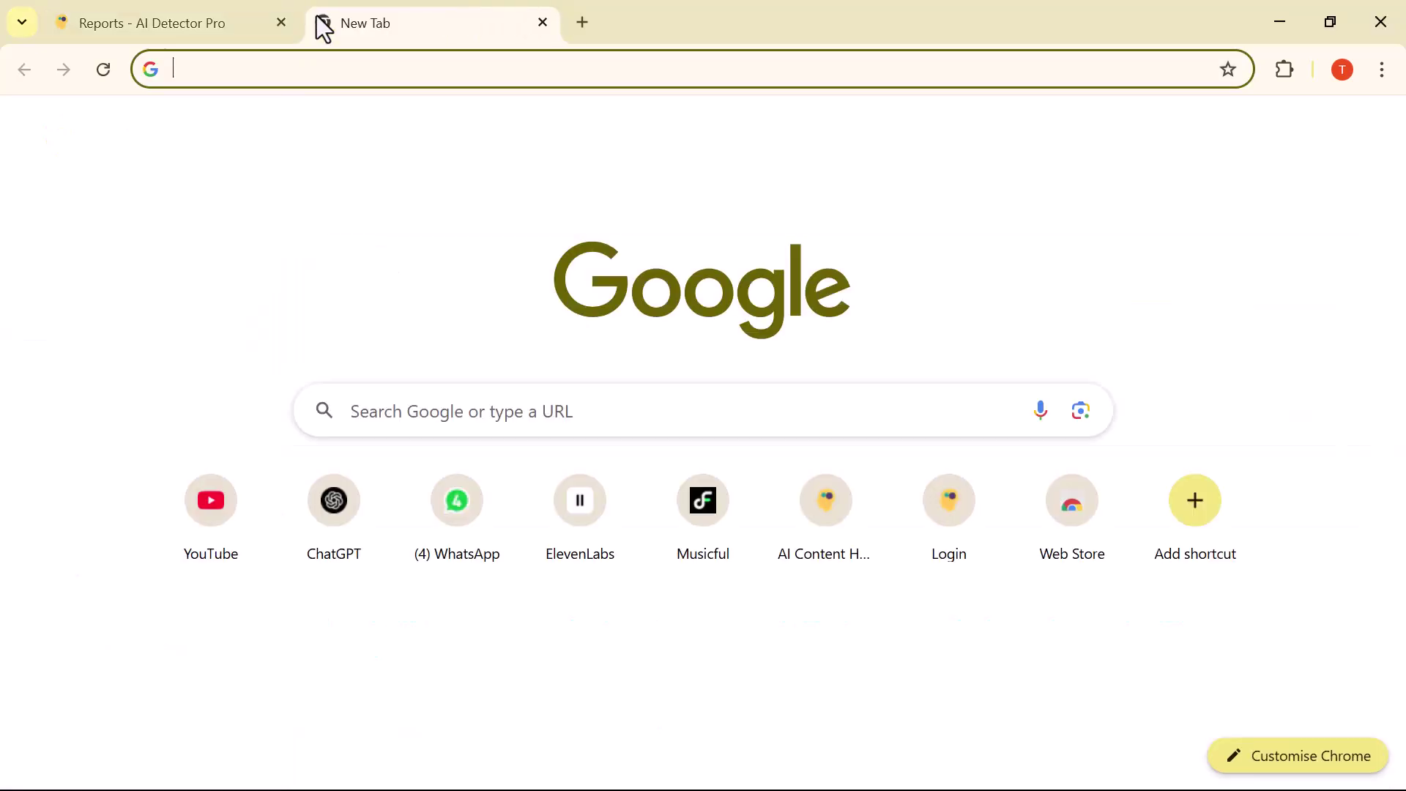
click(342, 508)
text(200 word environmental )
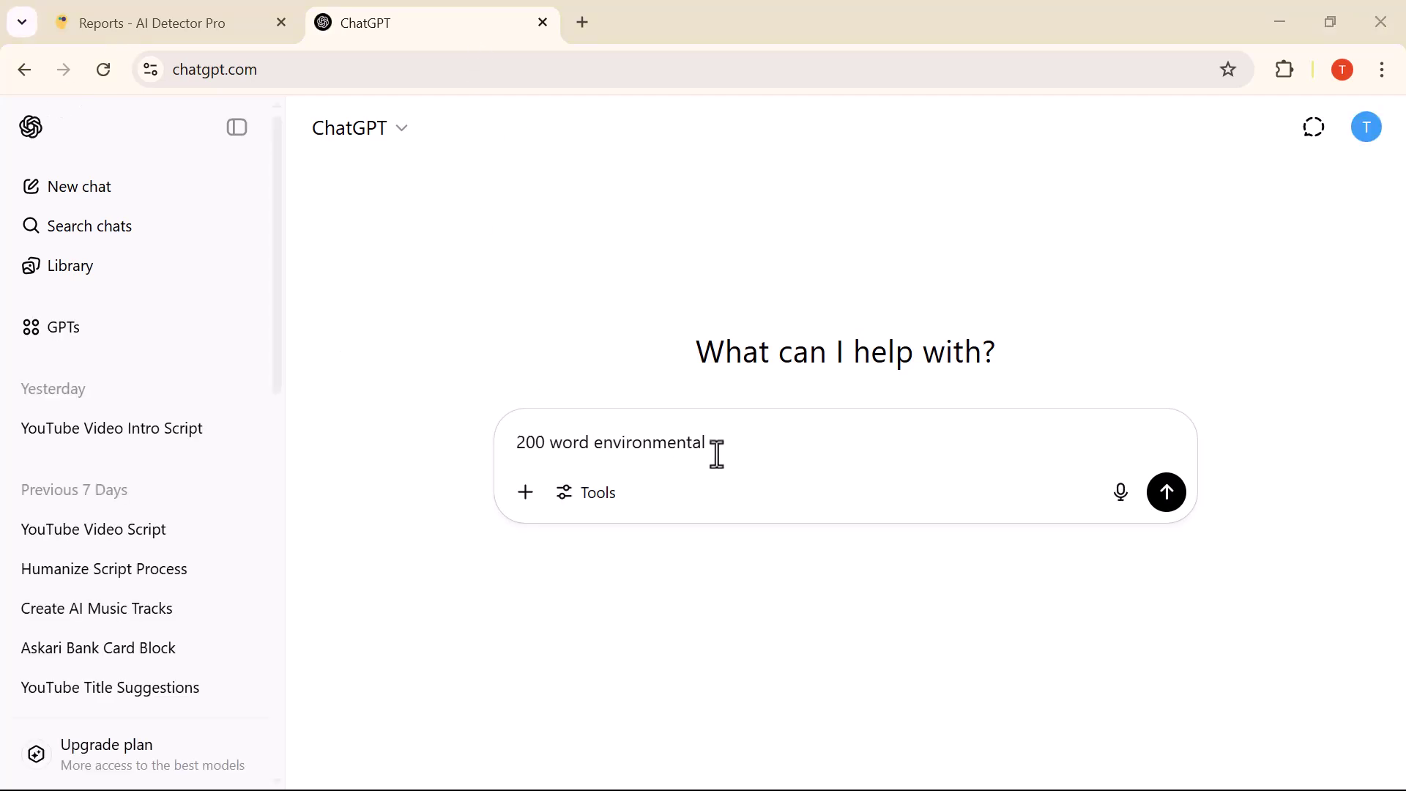
text(sc)
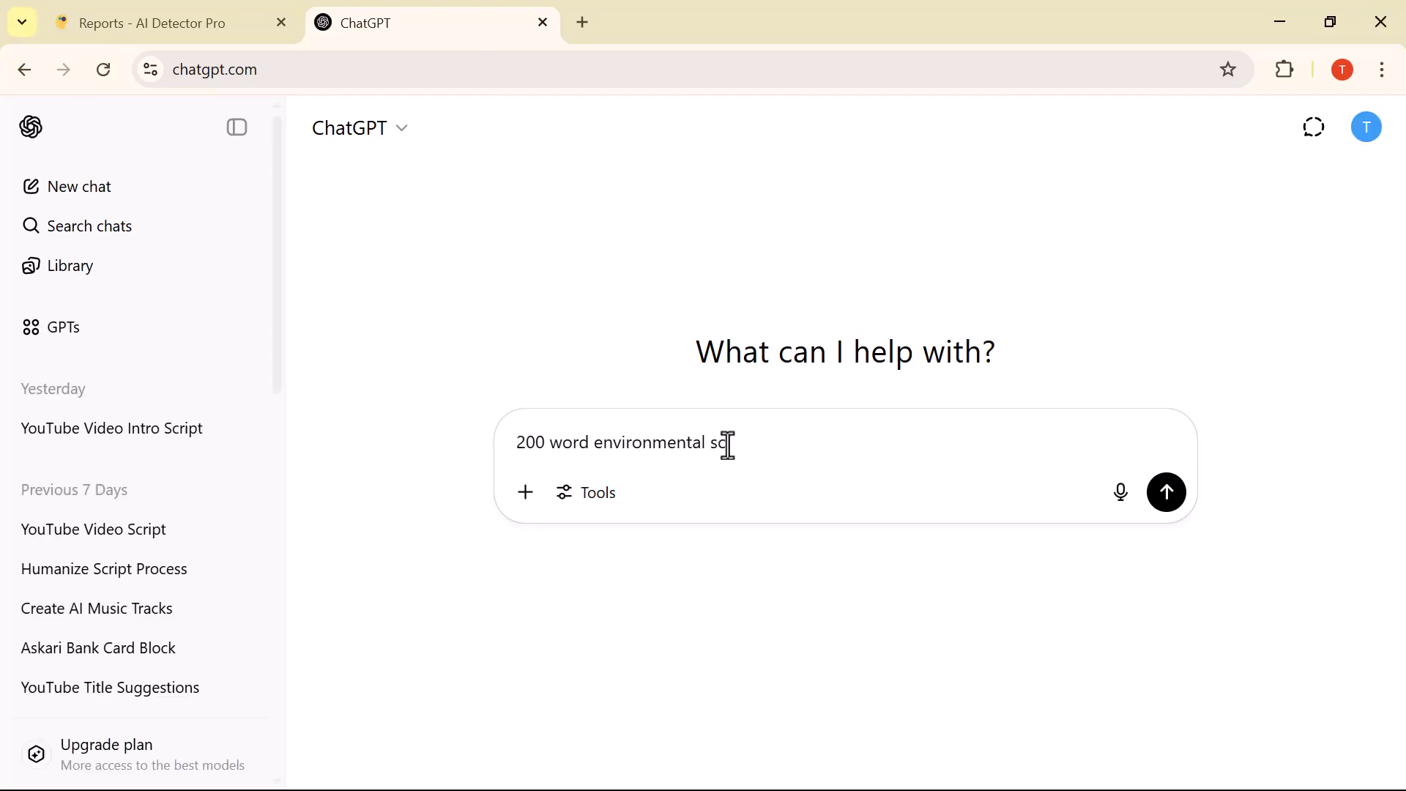
text(ience)
key(Return)
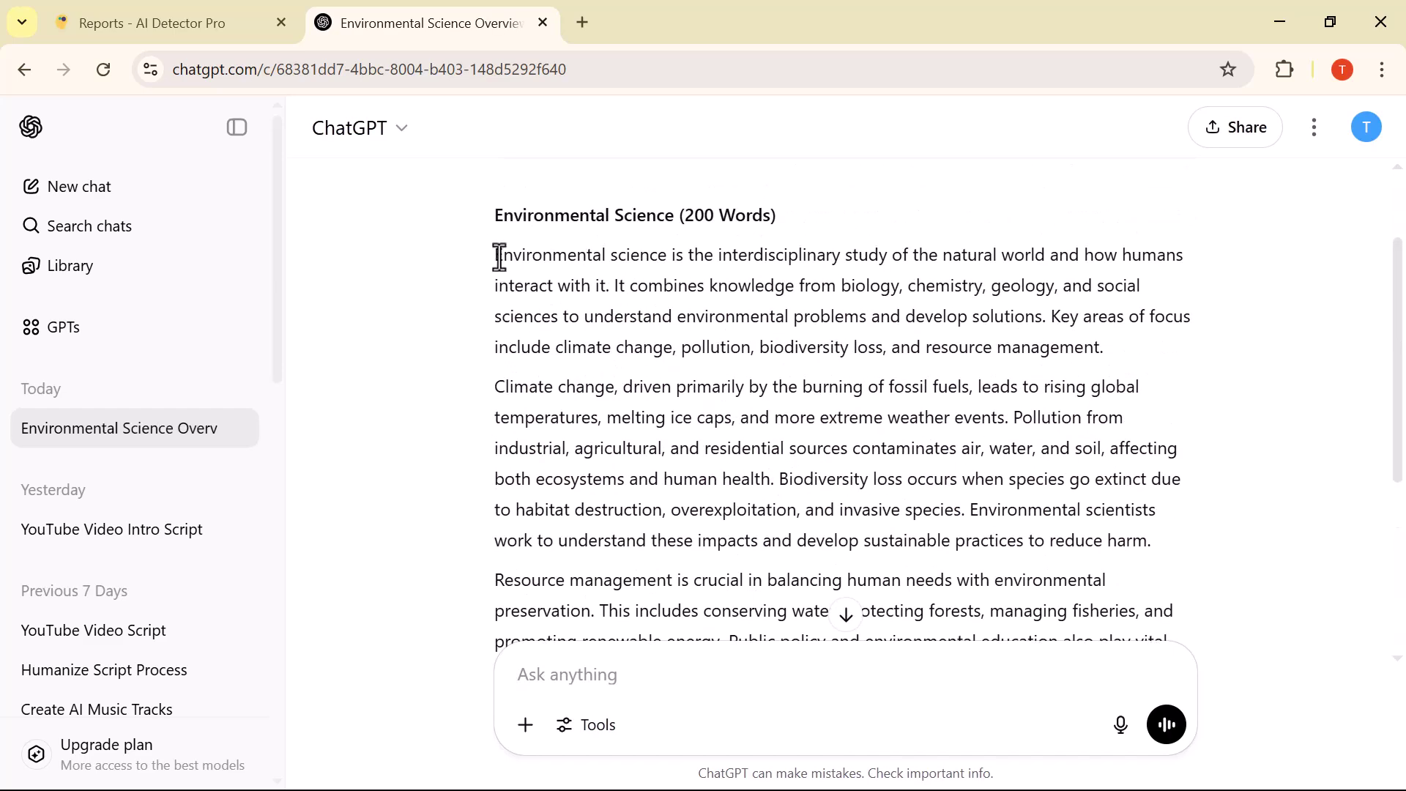
drag(496, 257, 540, 288)
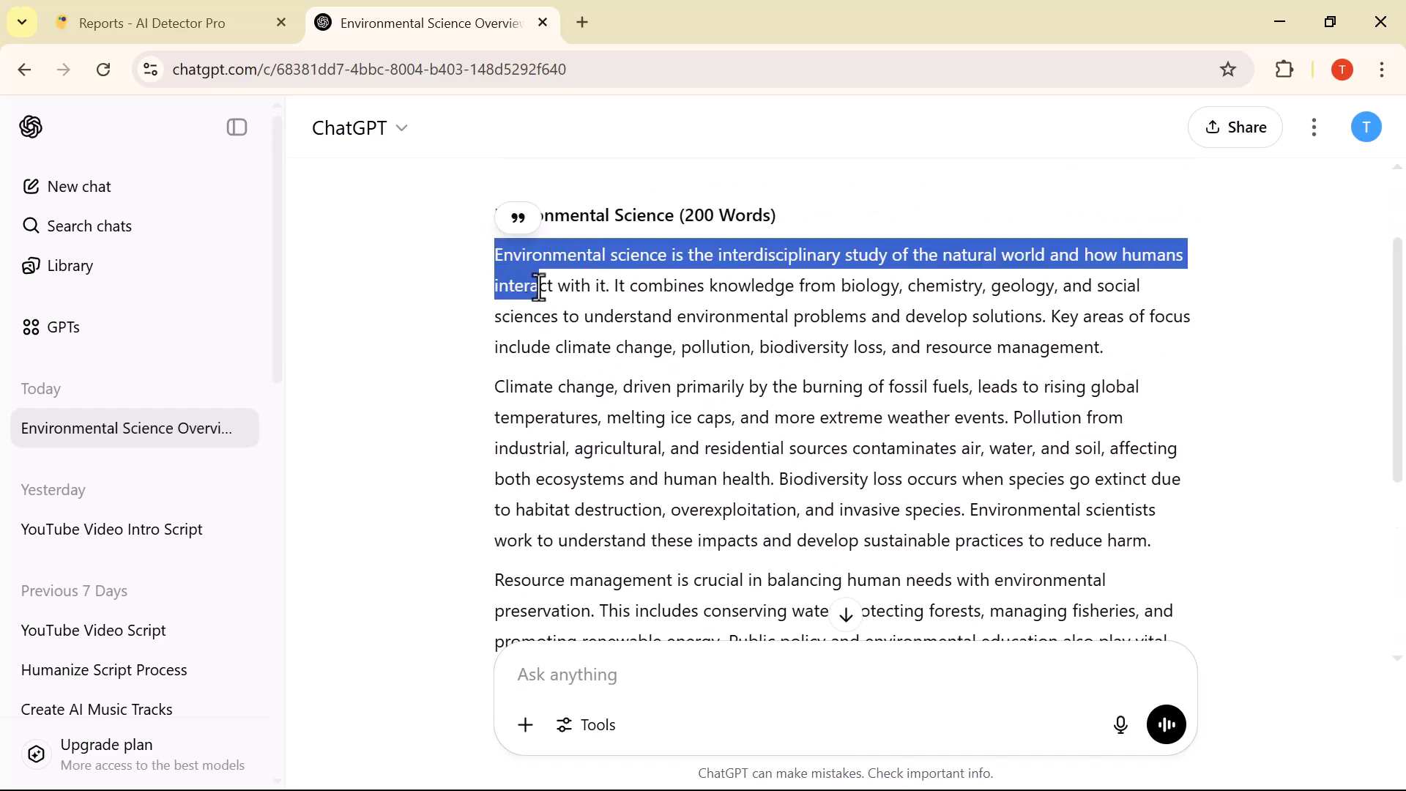
key(ctrl+a)
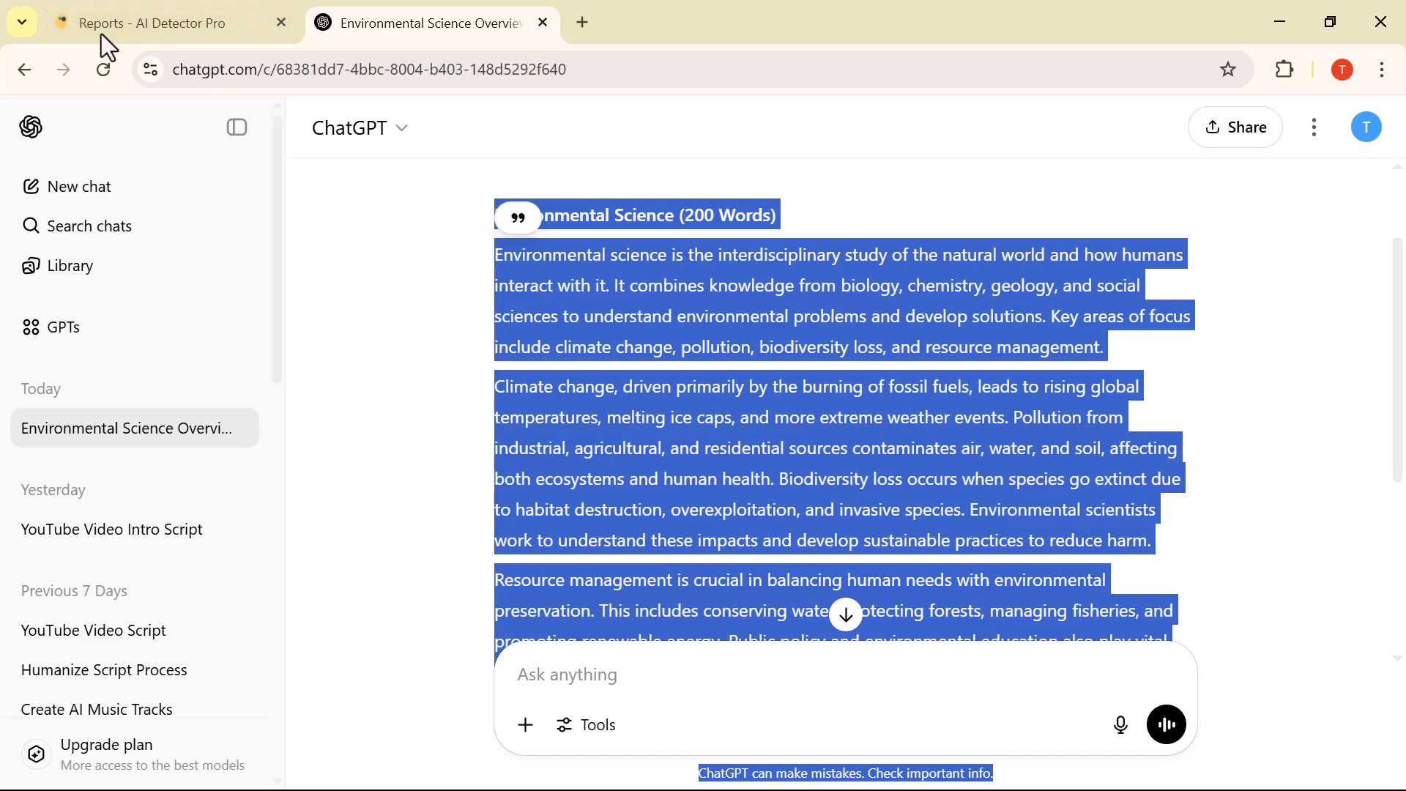
Step: Paste the ChatGPT passage into AI Detector Pro and analyze it past the new-lines warning, scoring 98/100 AI
click(159, 27)
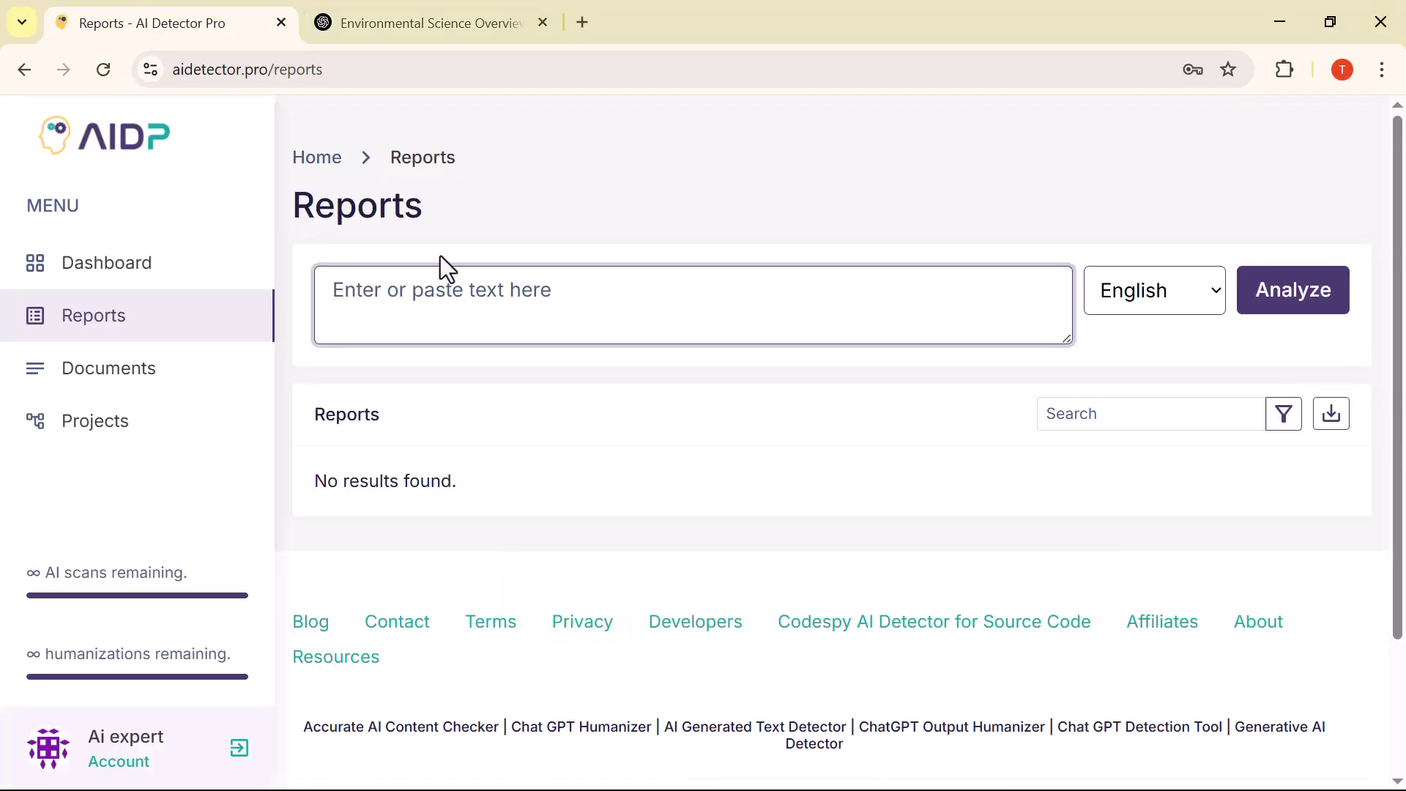
key(ctrl+v)
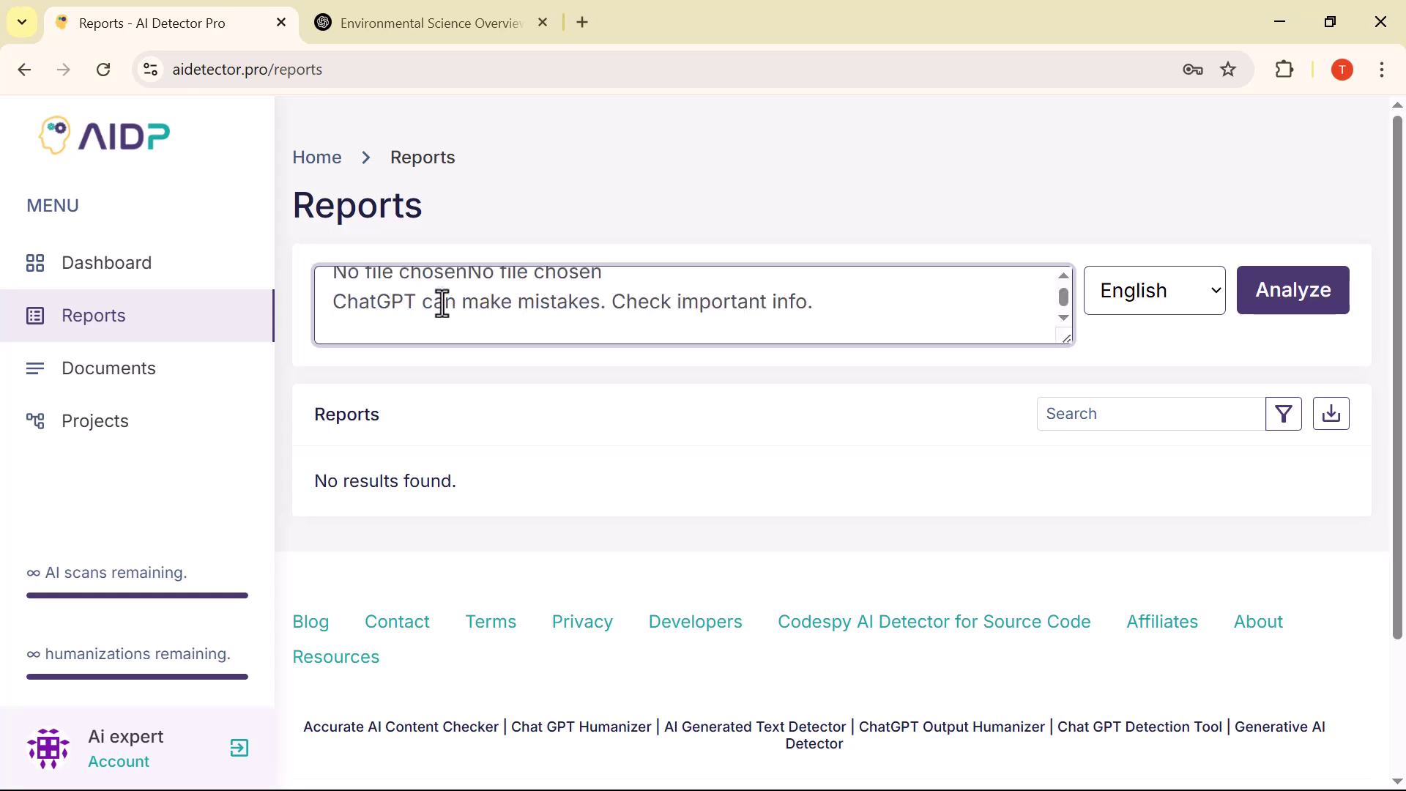
scroll(899, 325, up, 3)
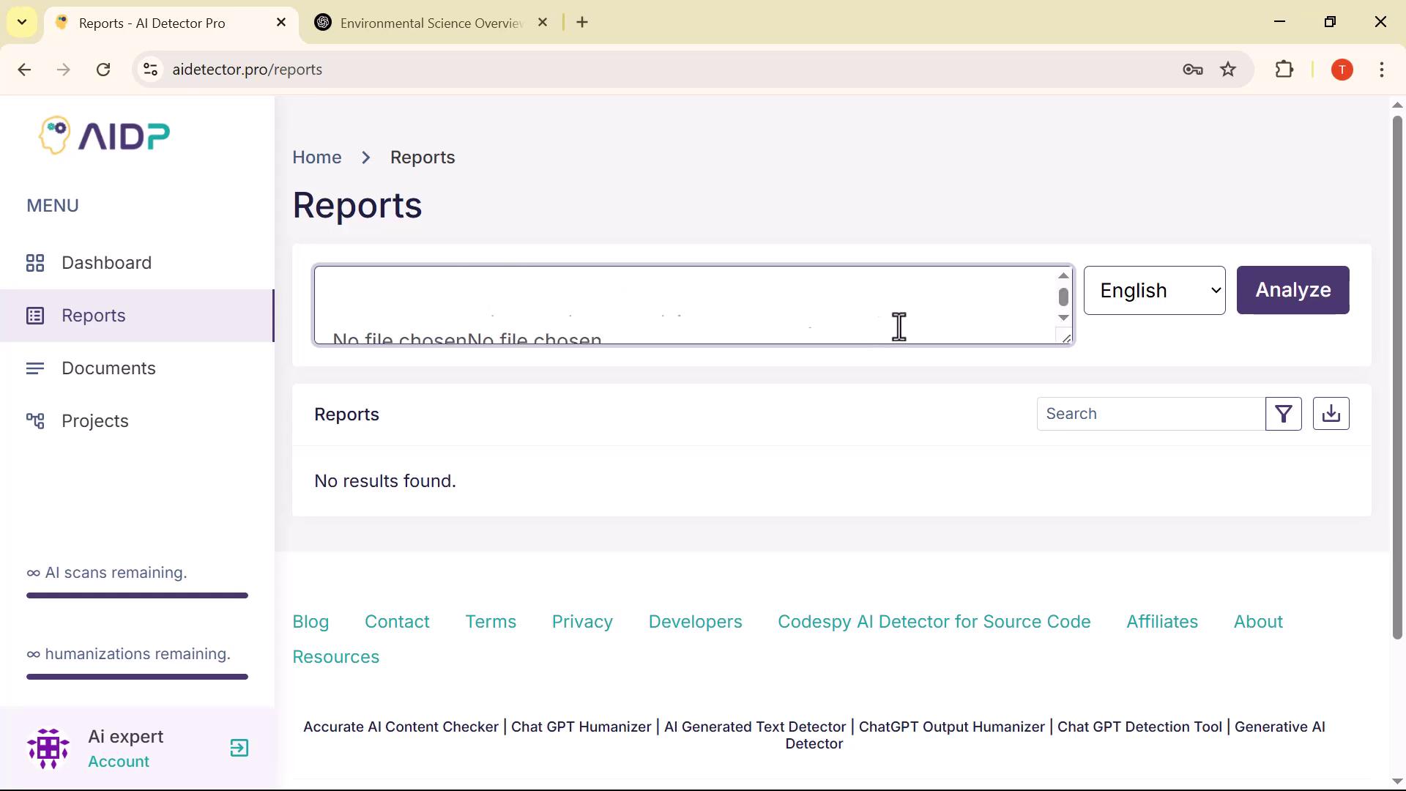
scroll(899, 325, up, 5)
scroll(899, 326, up, 5)
scroll(898, 325, up, 5)
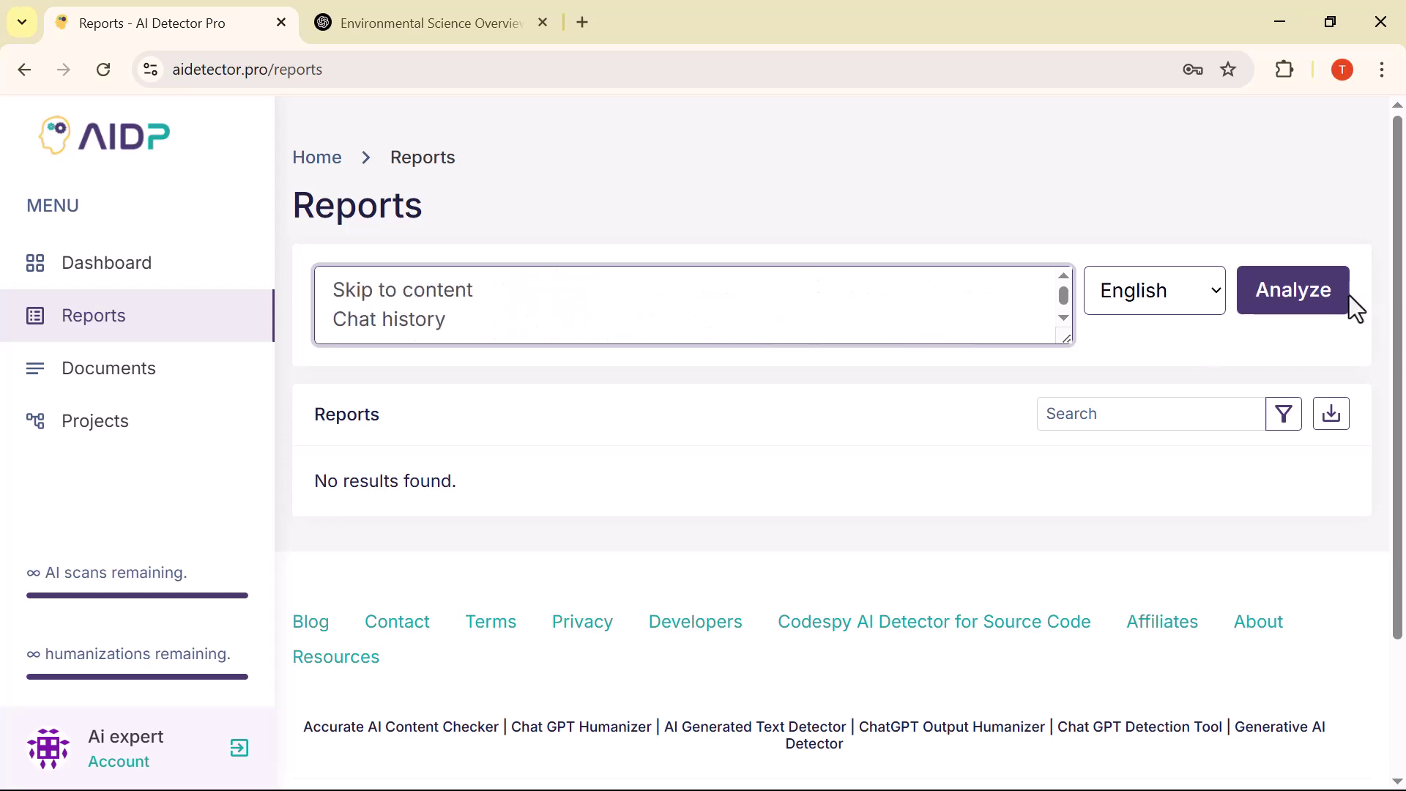
click(1307, 296)
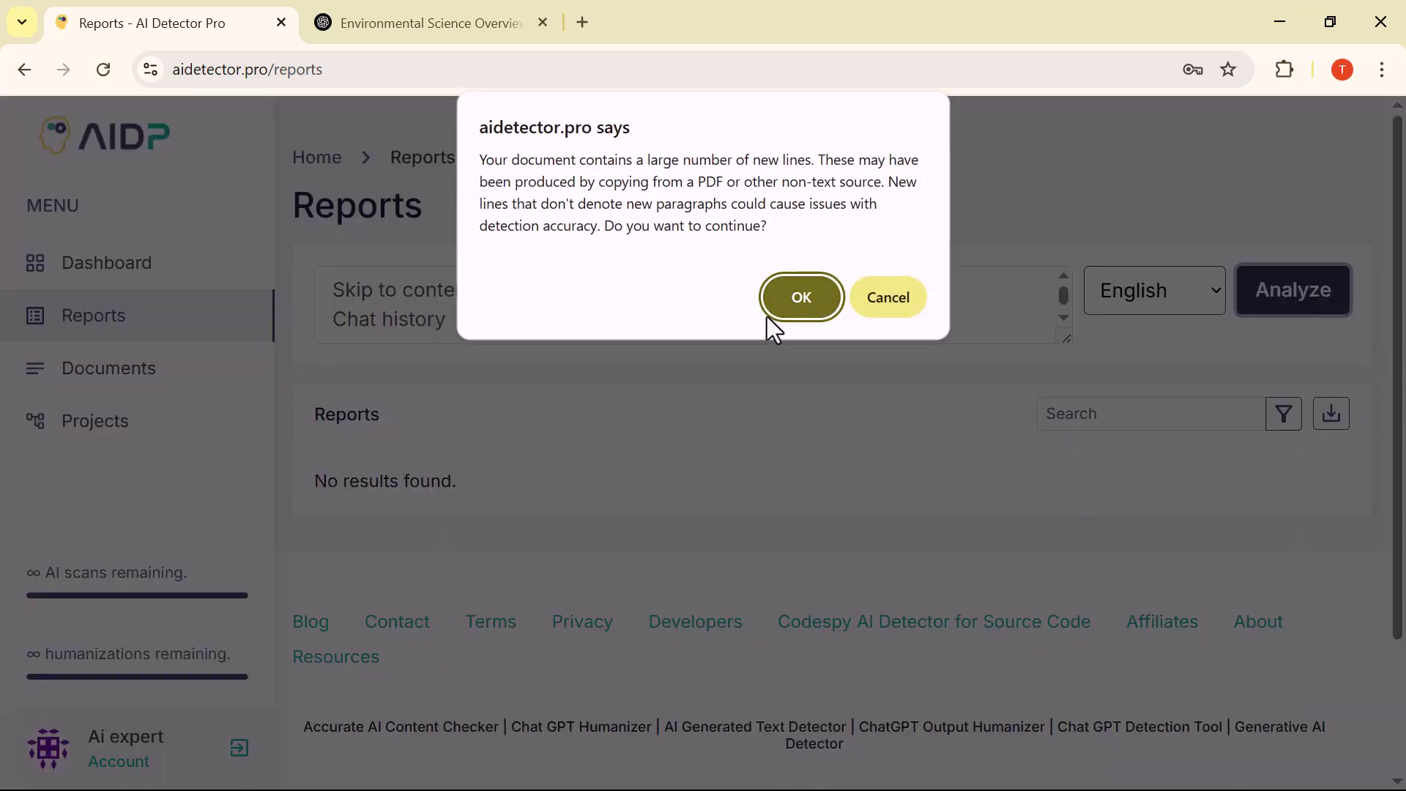
click(807, 301)
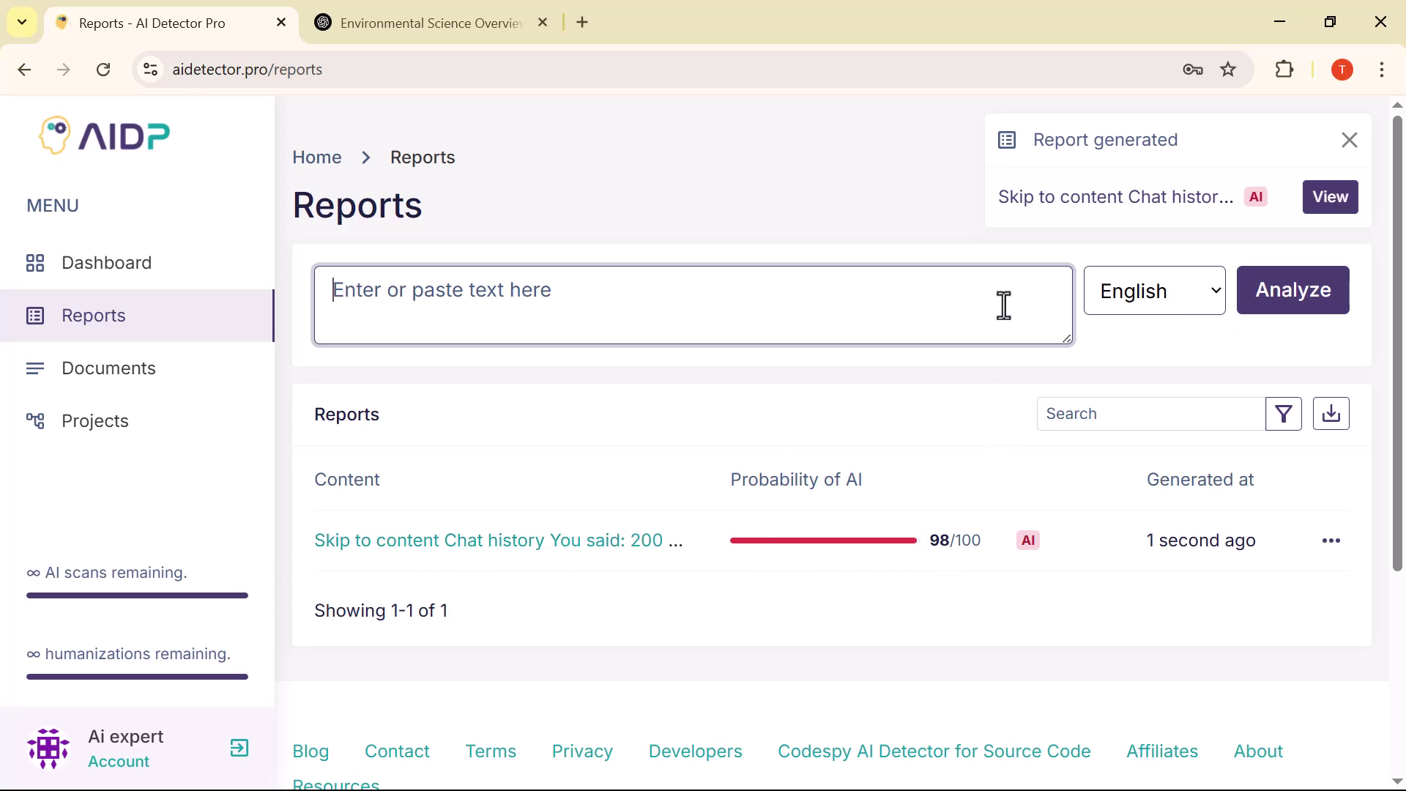
Step: View the newly generated report showing 98/100 AI with paragraph-by-paragraph markings
click(1320, 202)
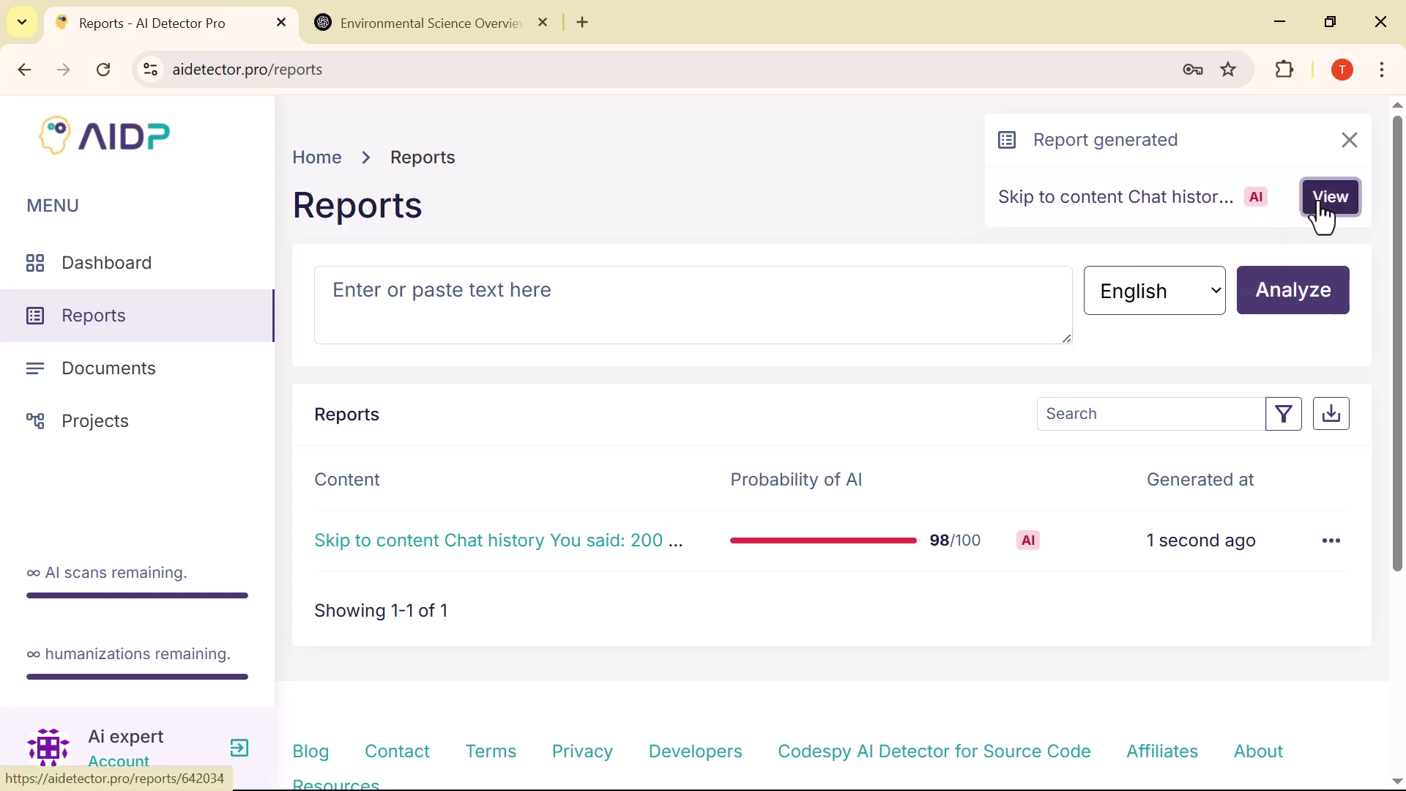
click(542, 22)
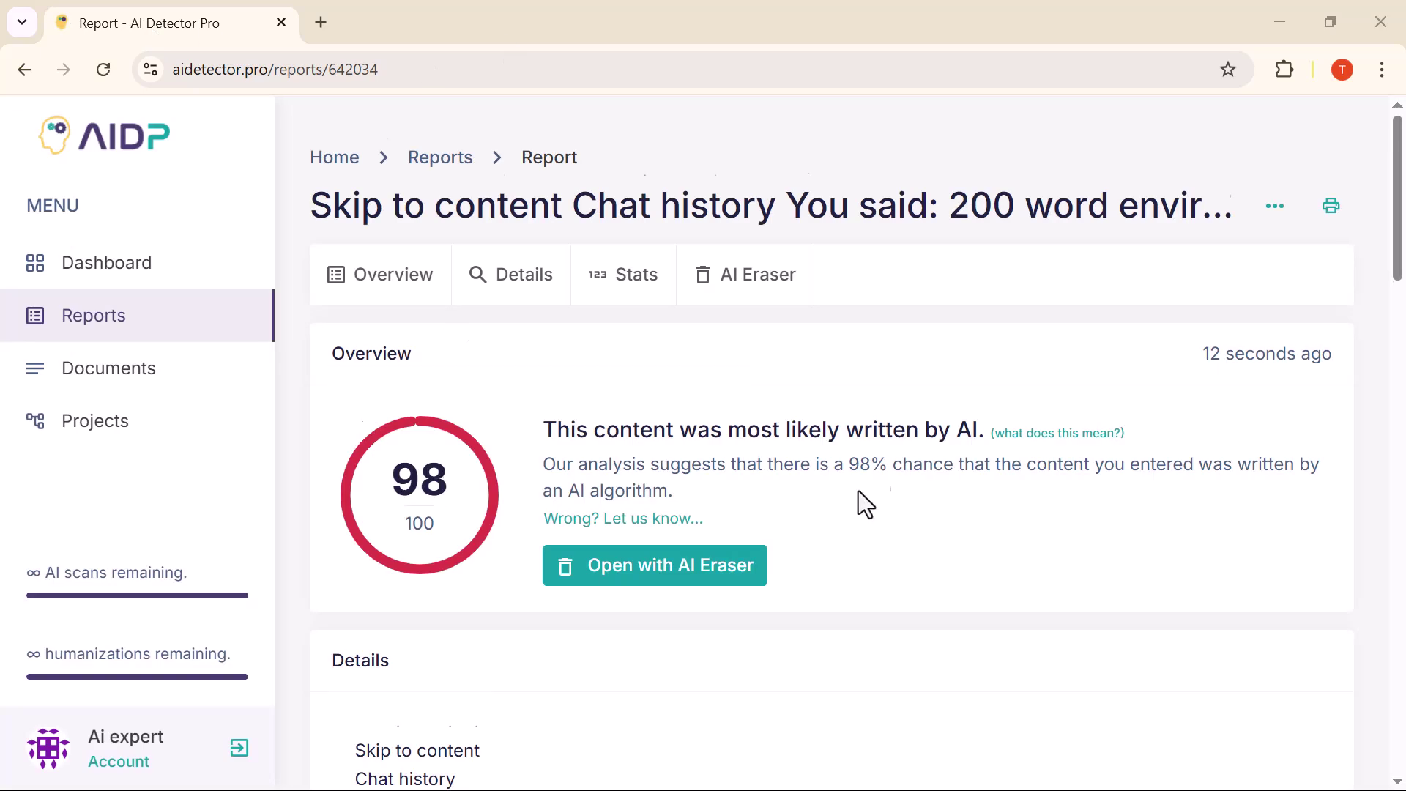
scroll(859, 492, down, 5)
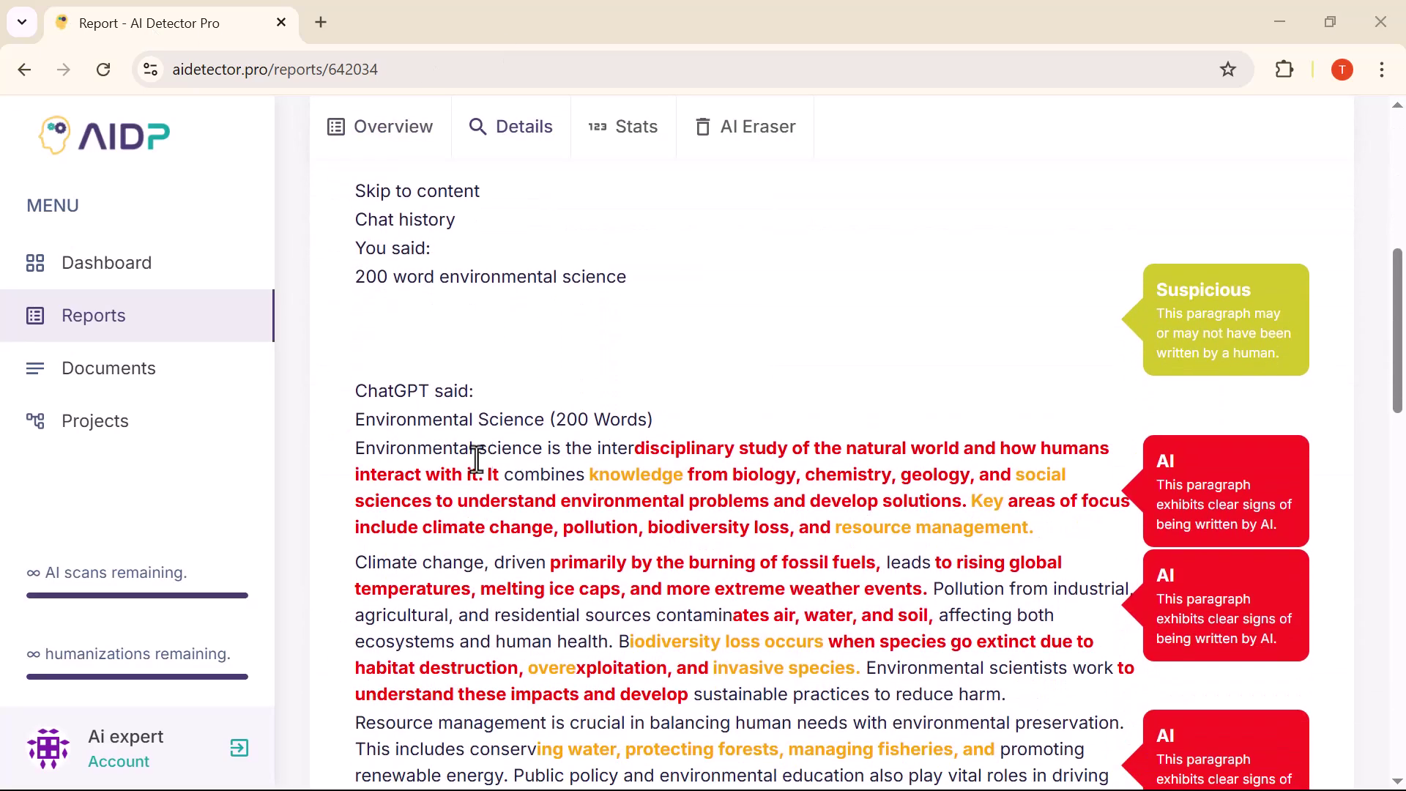
scroll(734, 453, down, 2)
scroll(738, 454, down, 1)
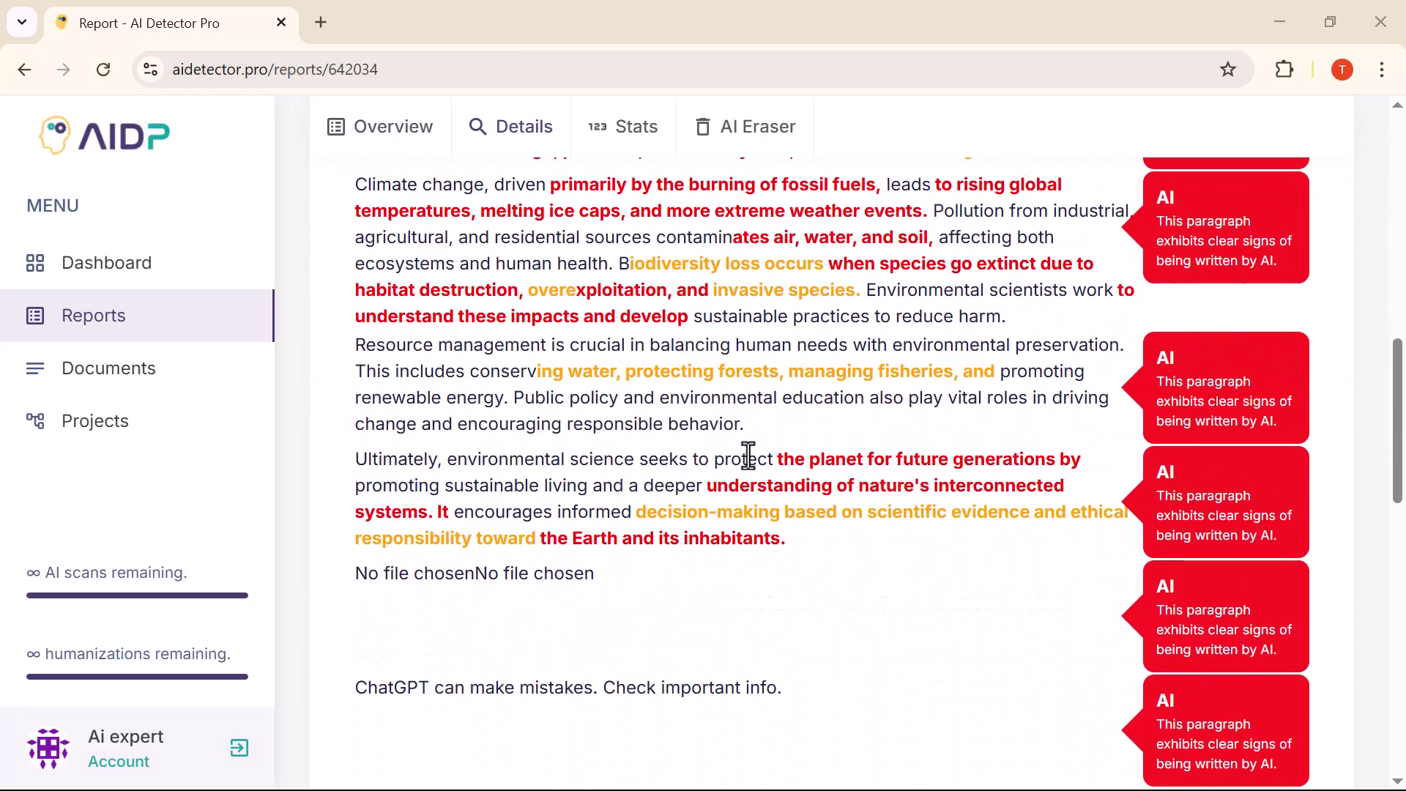
scroll(748, 457, down, 1)
scroll(749, 456, down, 2)
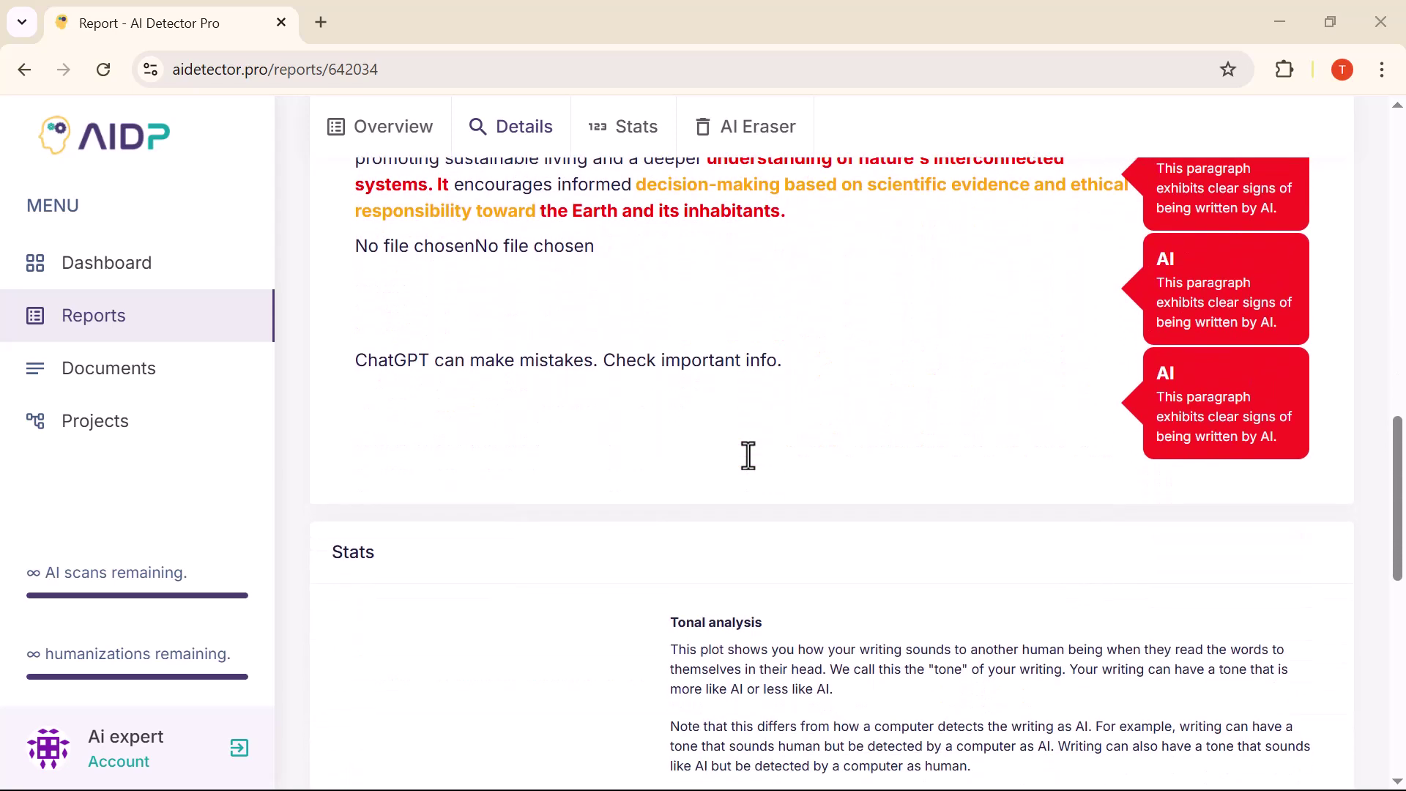
scroll(748, 462, up, 2)
scroll(748, 465, up, 1)
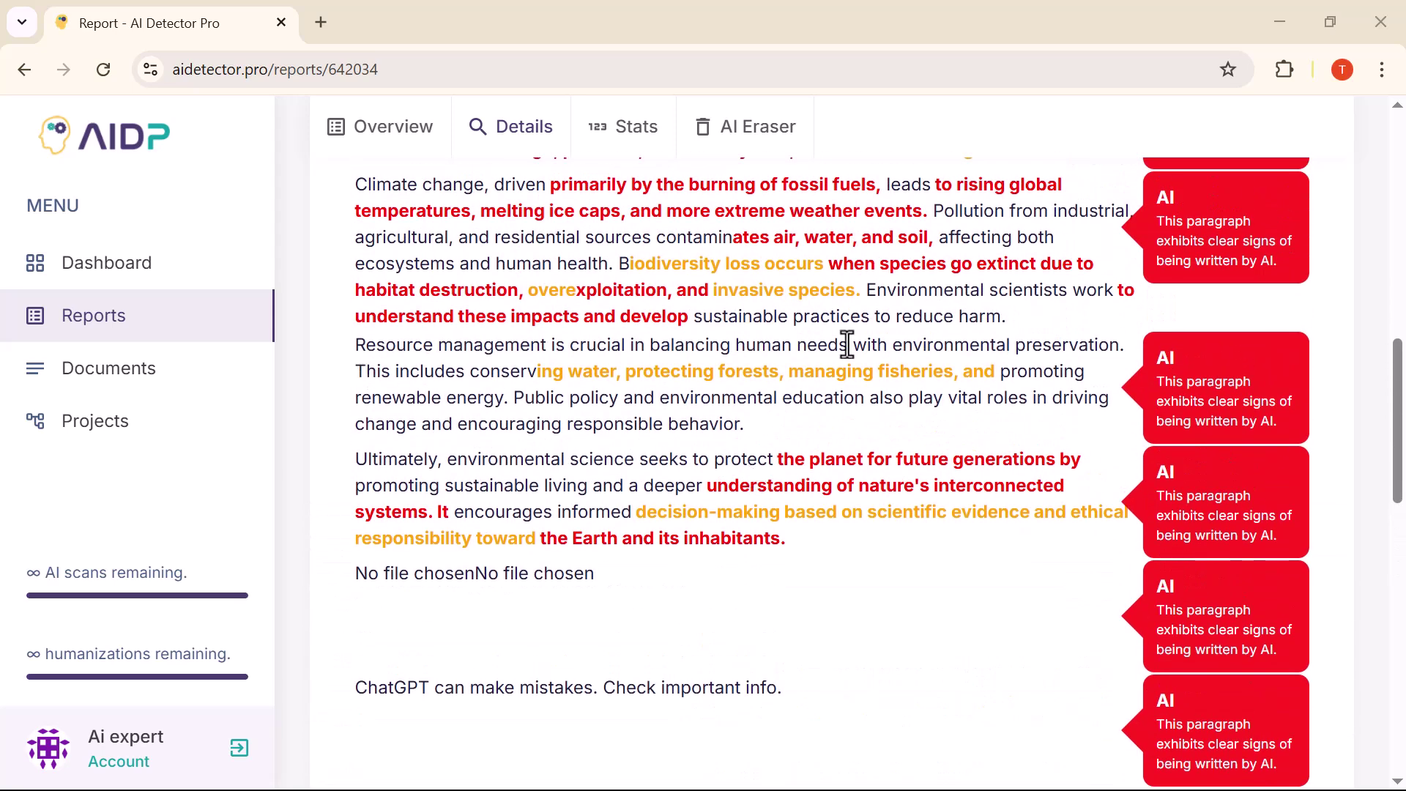
scroll(1029, 424, down, 1)
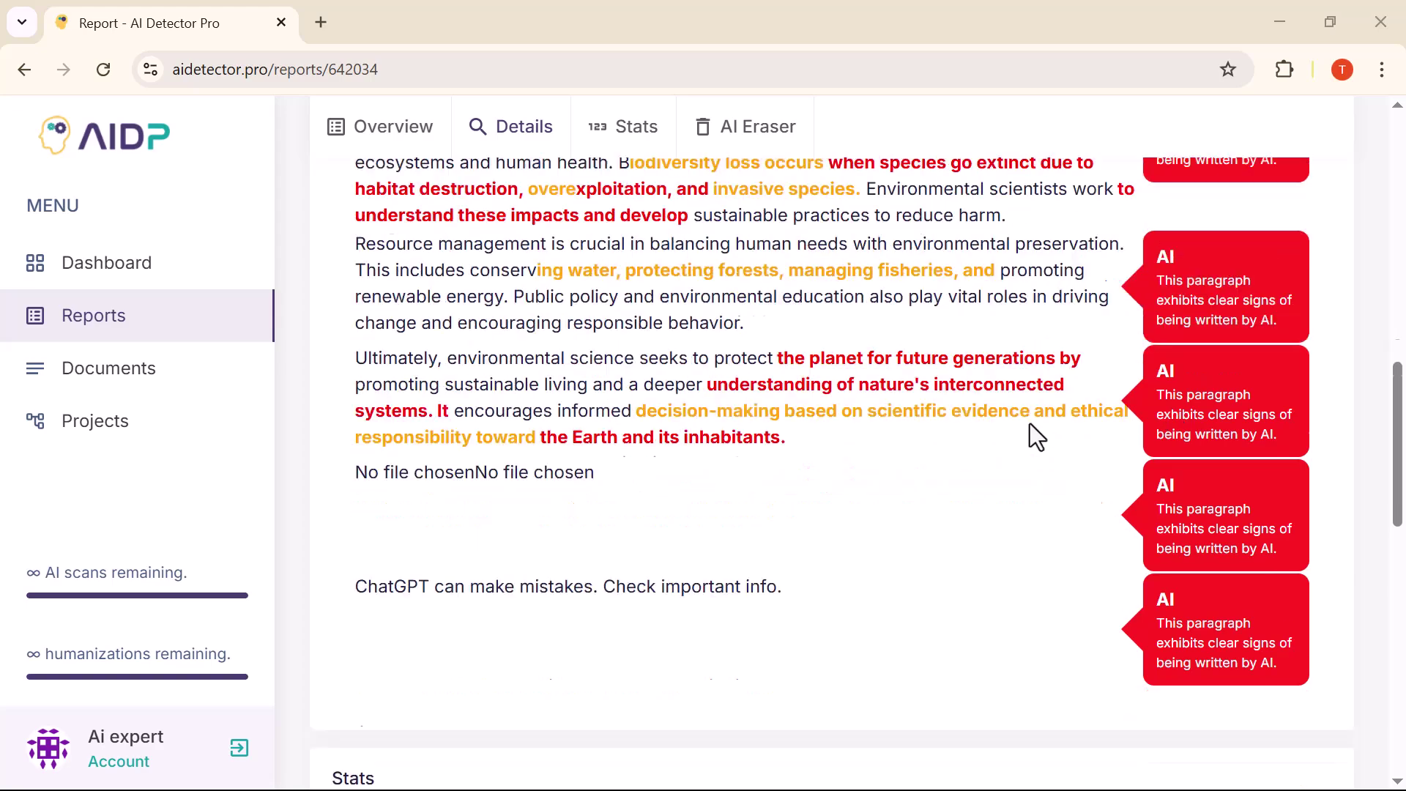
scroll(1030, 424, down, 2)
scroll(1029, 424, down, 4)
scroll(1029, 424, down, 2)
scroll(1029, 435, down, 1)
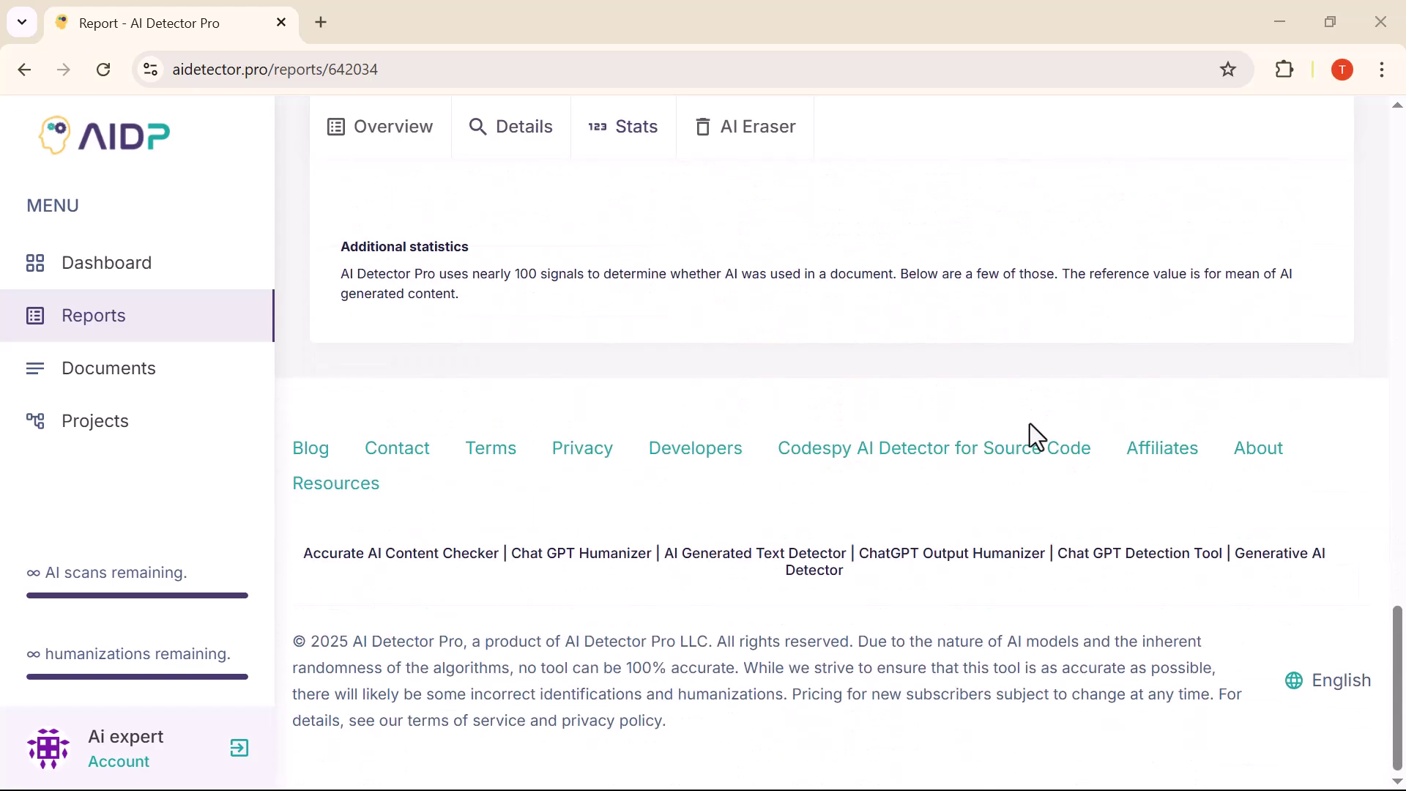
scroll(1030, 436, up, 5)
scroll(1030, 436, up, 2)
scroll(1029, 436, up, 4)
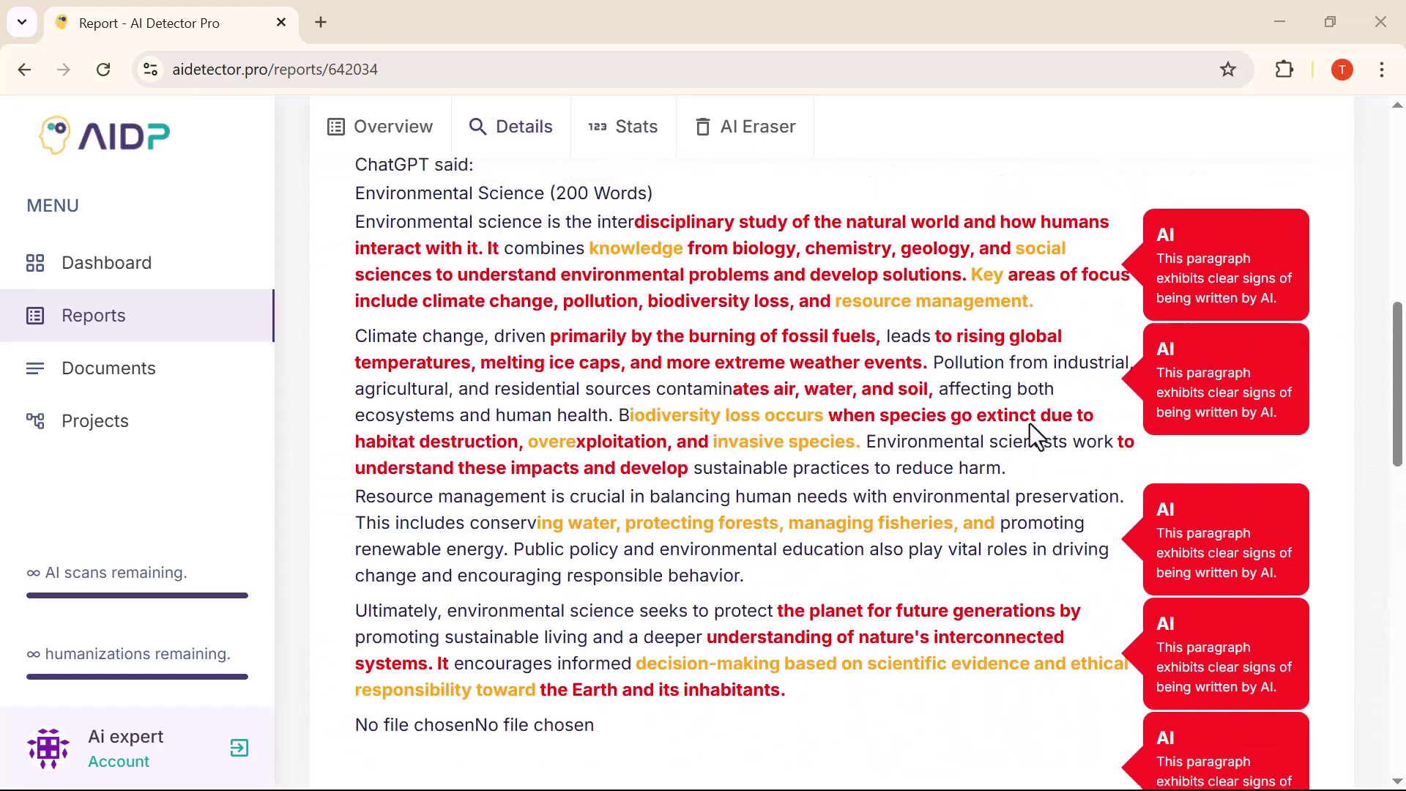
scroll(1029, 437, up, 1)
scroll(1030, 436, up, 1)
scroll(1030, 436, up, 1)
scroll(1029, 436, up, 1)
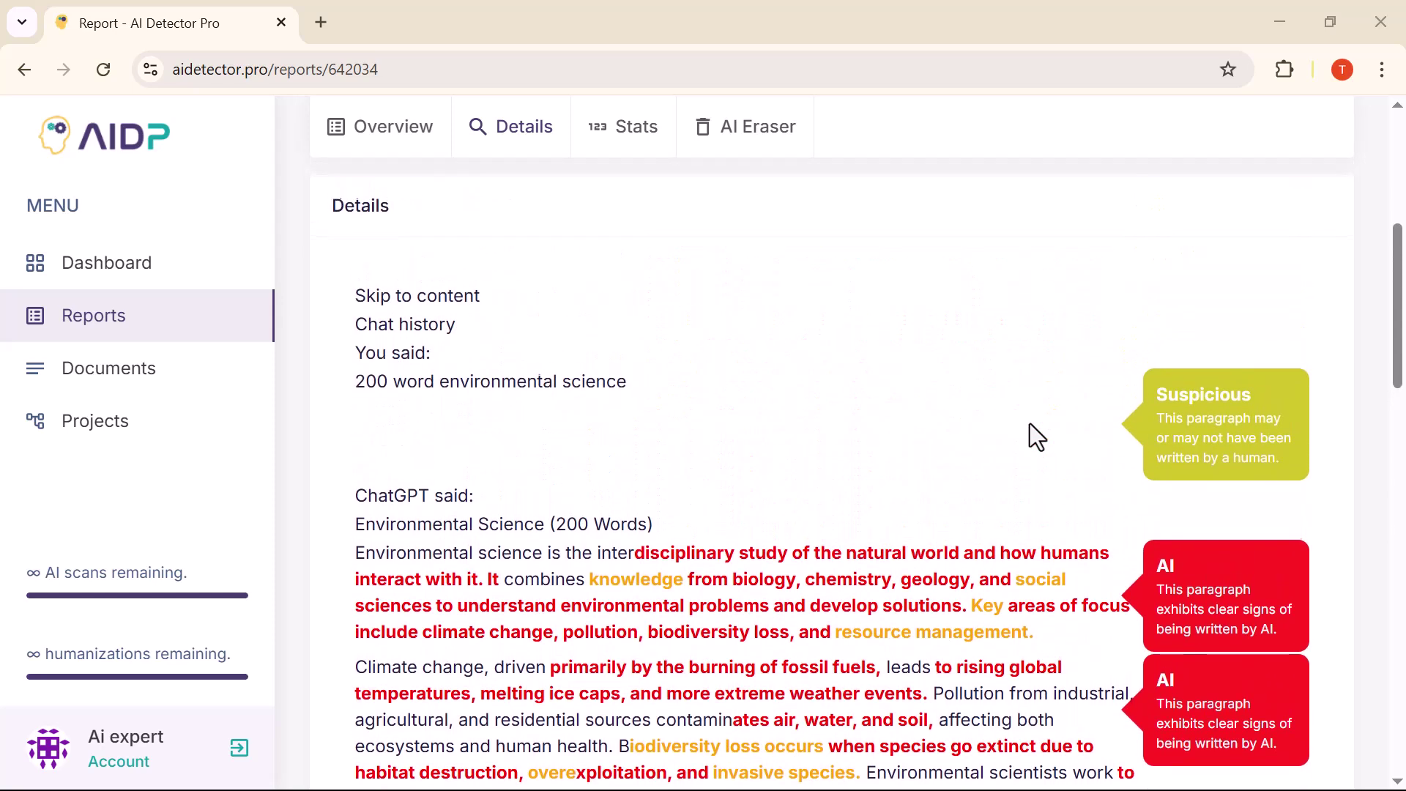
scroll(1030, 437, up, 1)
scroll(1033, 434, down, 2)
scroll(656, 416, up, 3)
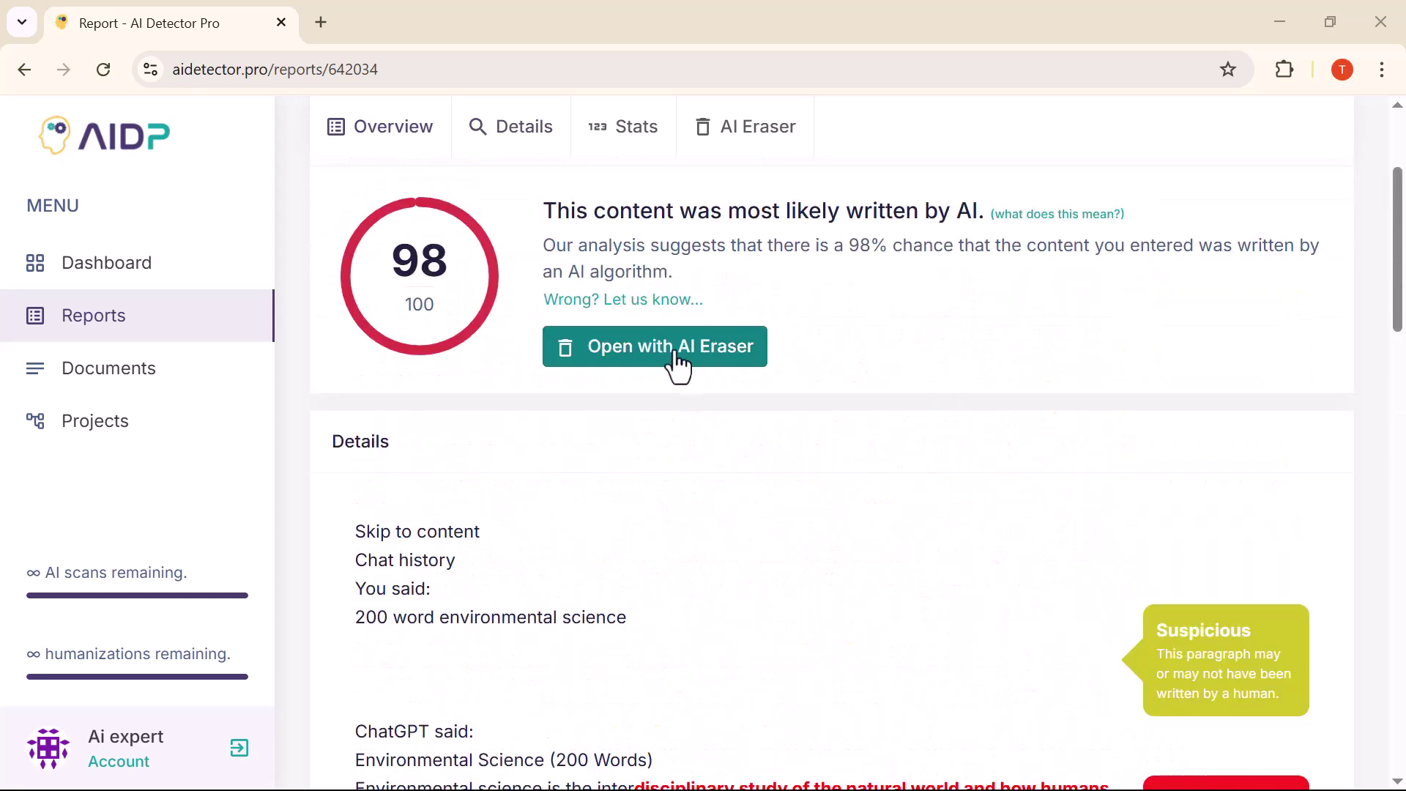
Step: Load the report text into AI Eraser, flagged AI DETECTED at 98% probability
click(673, 356)
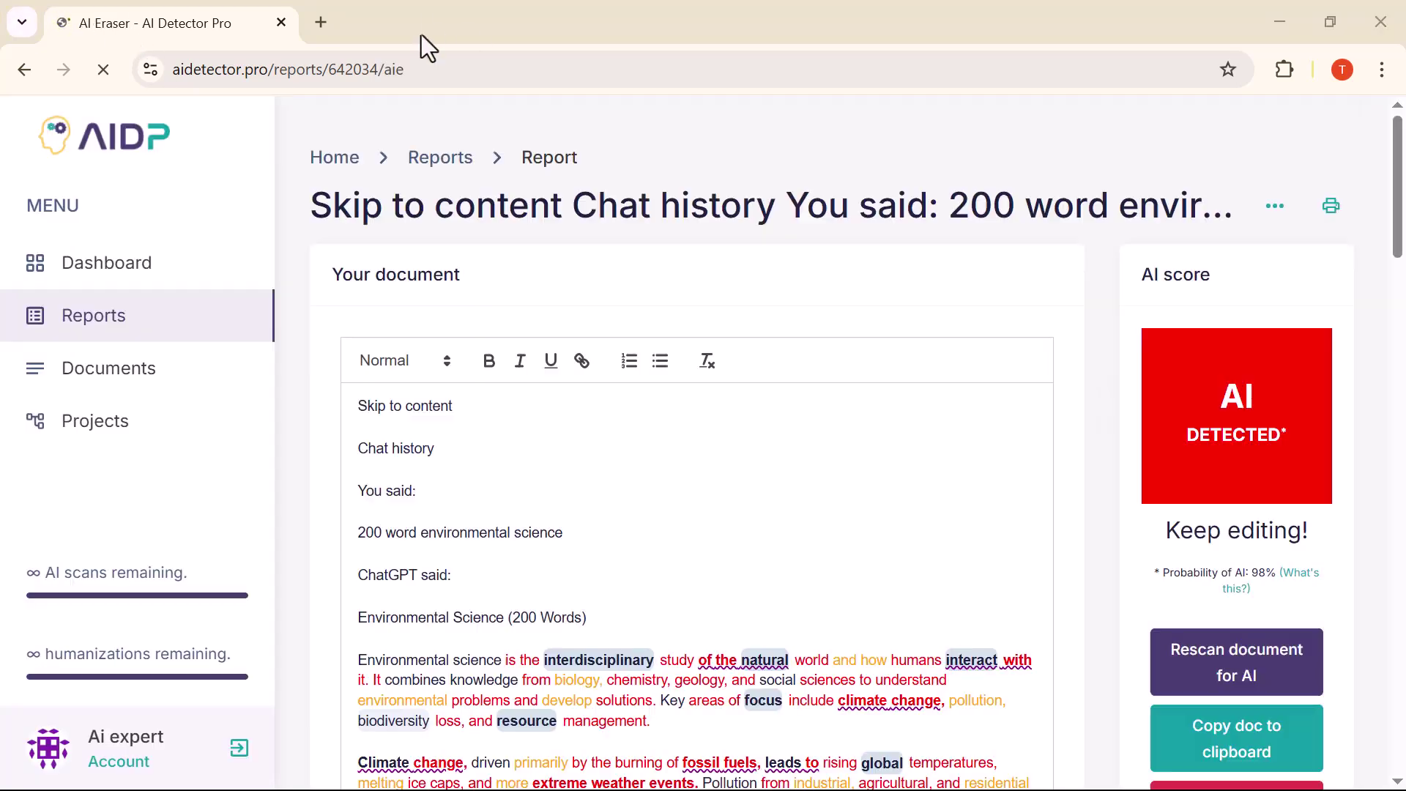
scroll(1292, 263, down, 2)
scroll(1213, 275, down, 2)
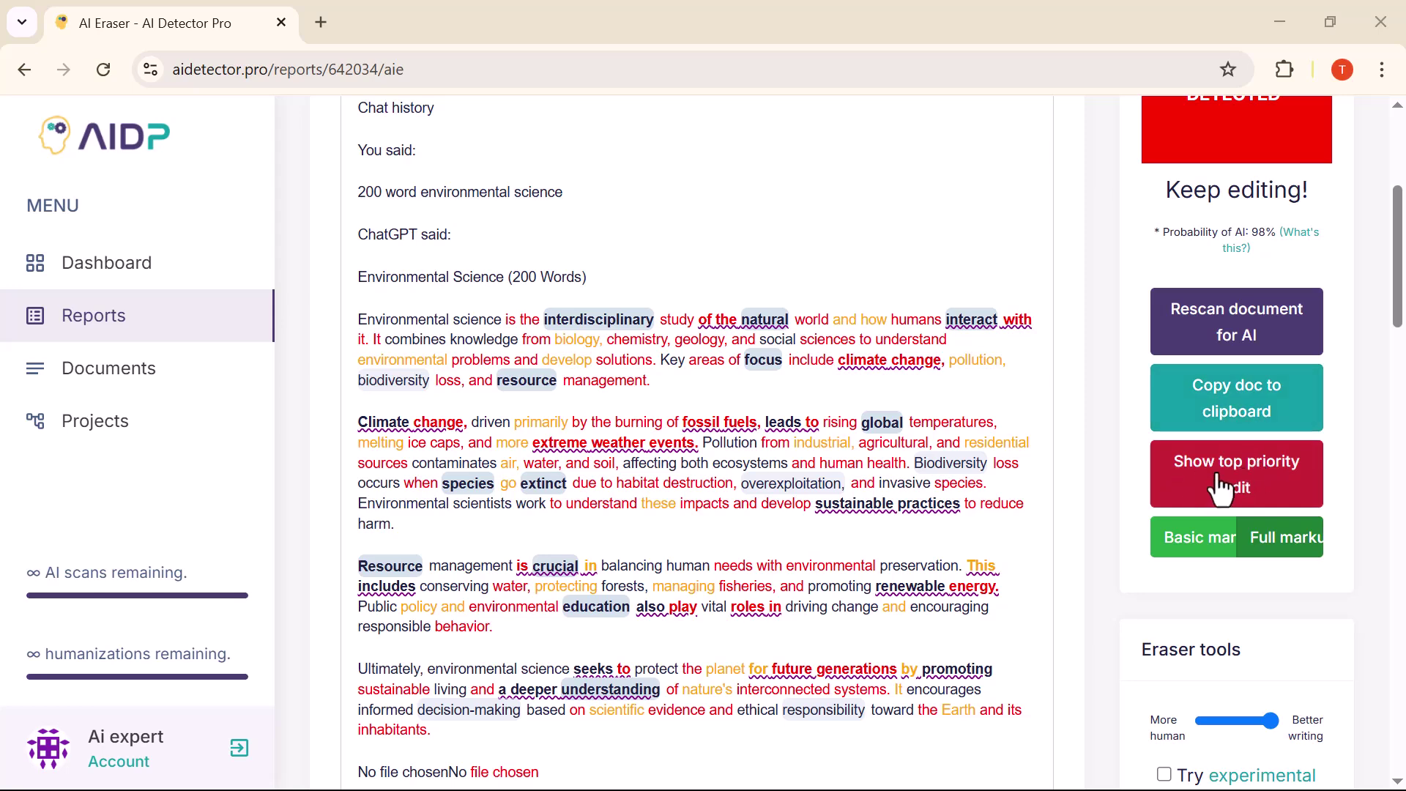
scroll(1257, 549, down, 2)
scroll(1260, 549, down, 2)
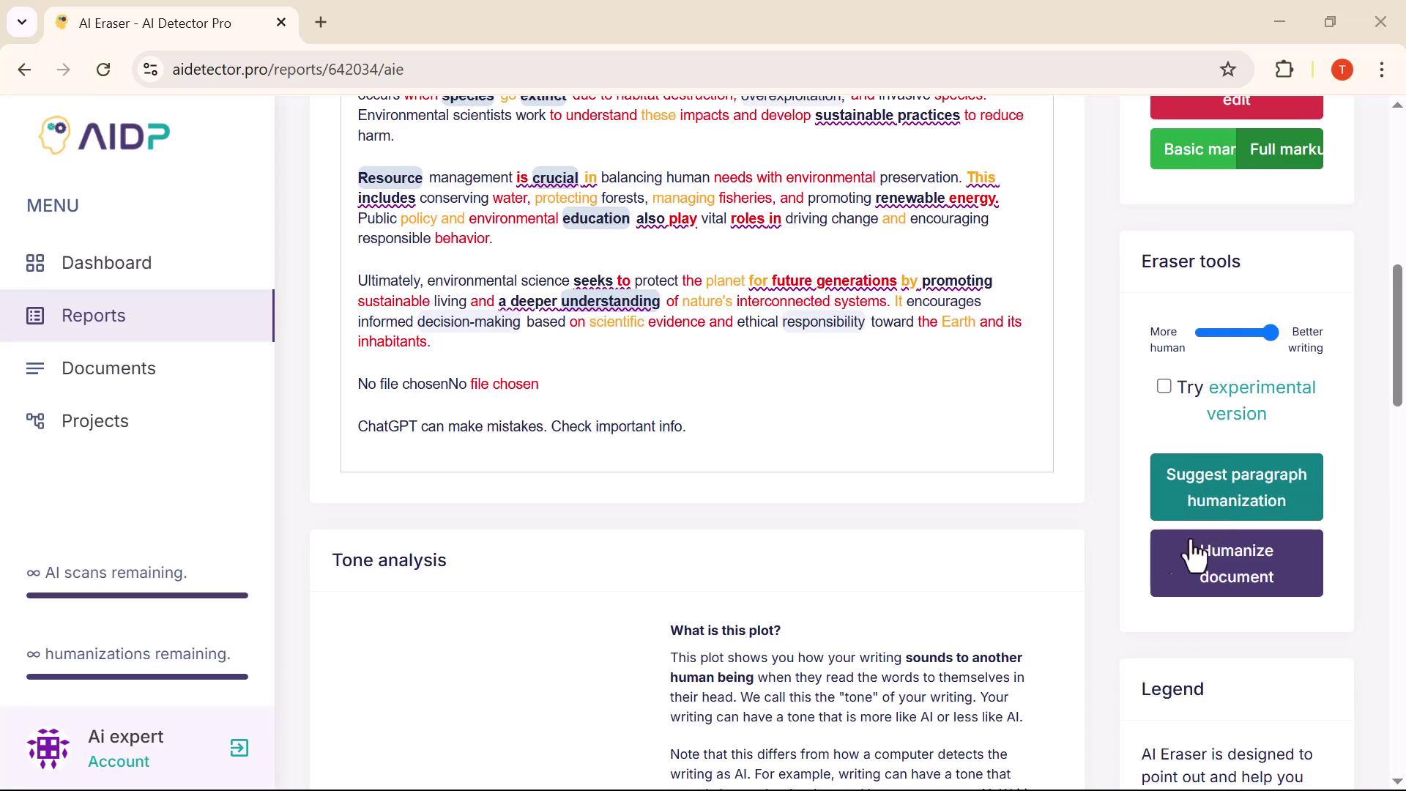
scroll(1208, 582, down, 2)
scroll(1192, 581, down, 5)
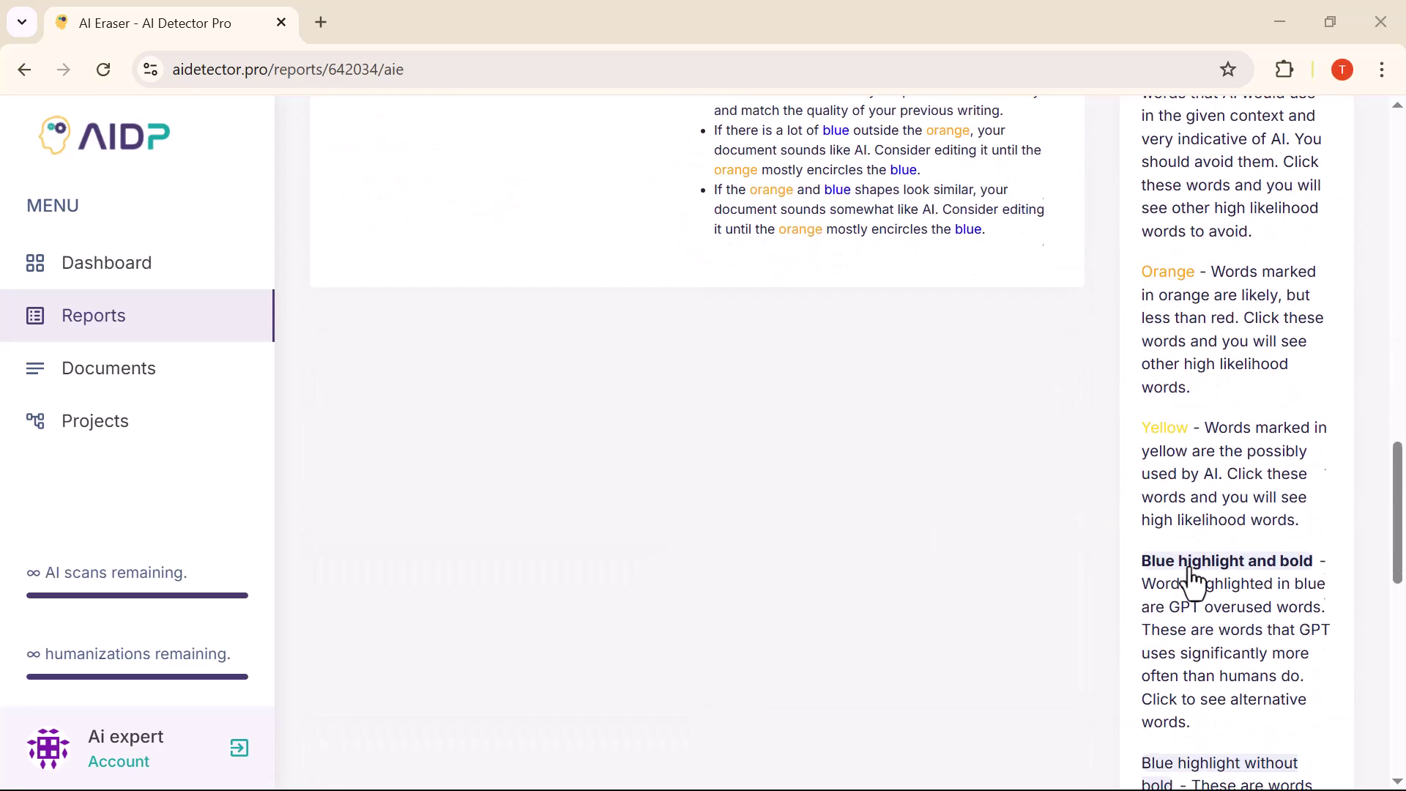
scroll(1192, 581, up, 4)
scroll(1192, 581, up, 10)
scroll(1191, 583, up, 2)
scroll(1191, 581, down, 2)
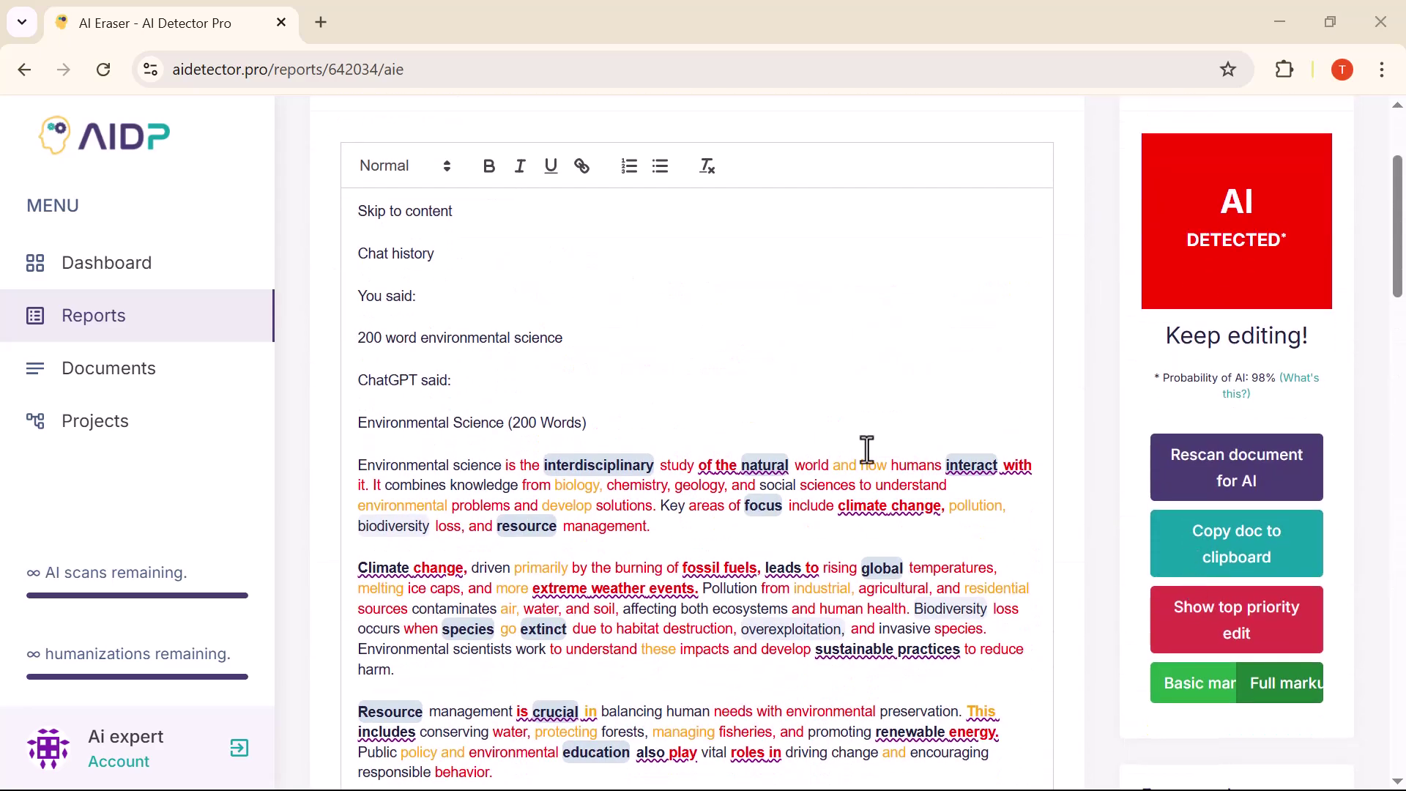
drag(357, 465, 429, 511)
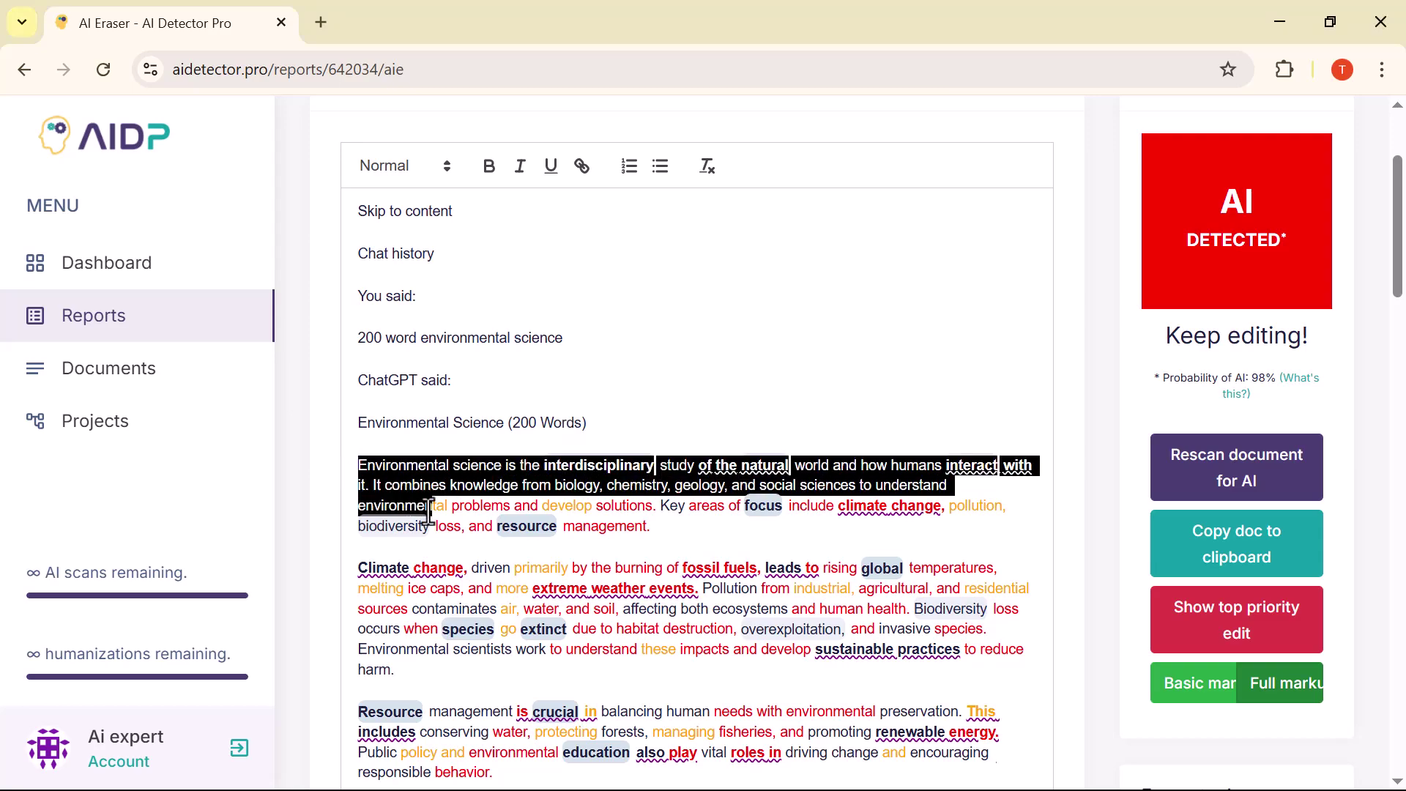
Step: Select the entire environmental science text and humanize the whole document
key(ctrl+a)
scroll(531, 571, down, 4)
scroll(539, 549, up, 2)
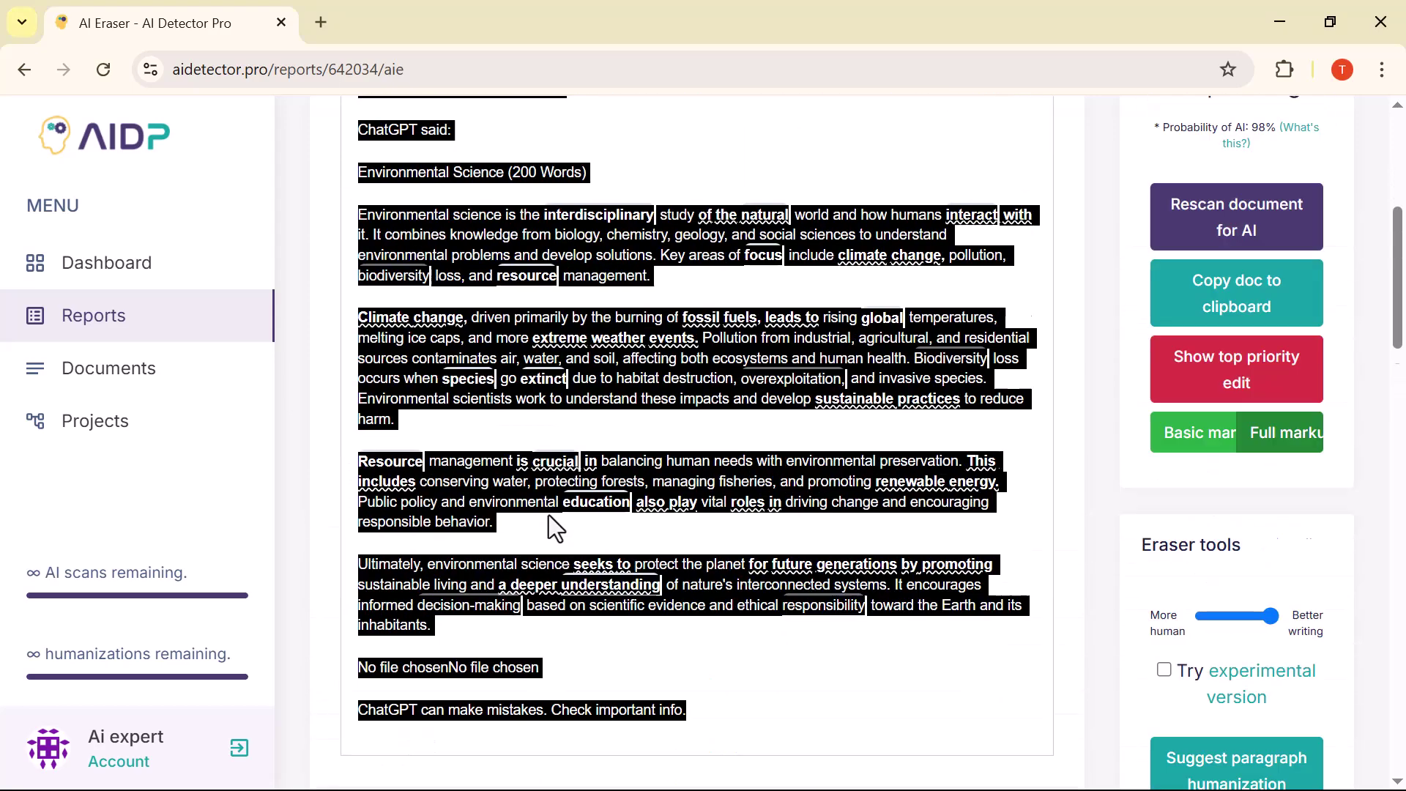
scroll(549, 515, down, 1)
click(1230, 746)
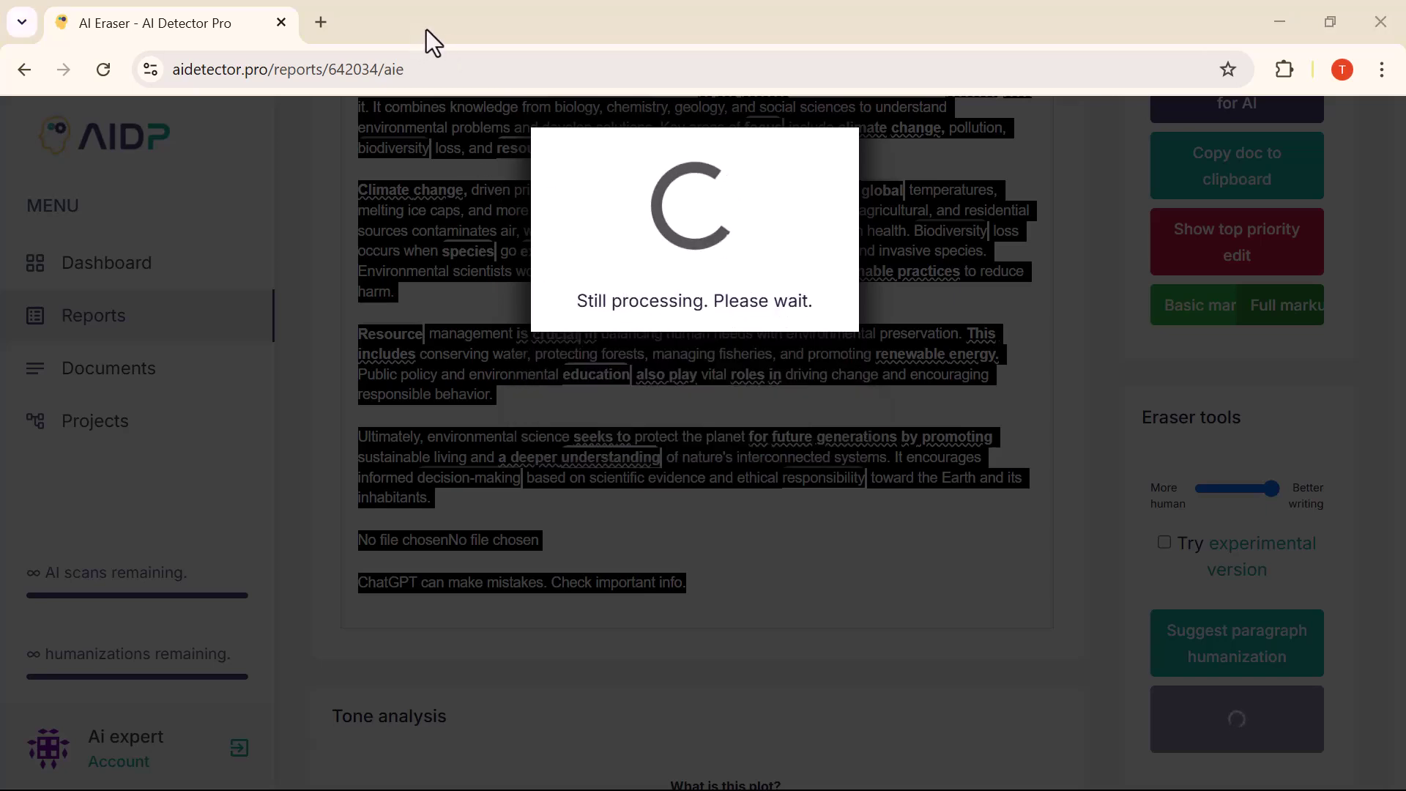
scroll(510, 227, down, 1)
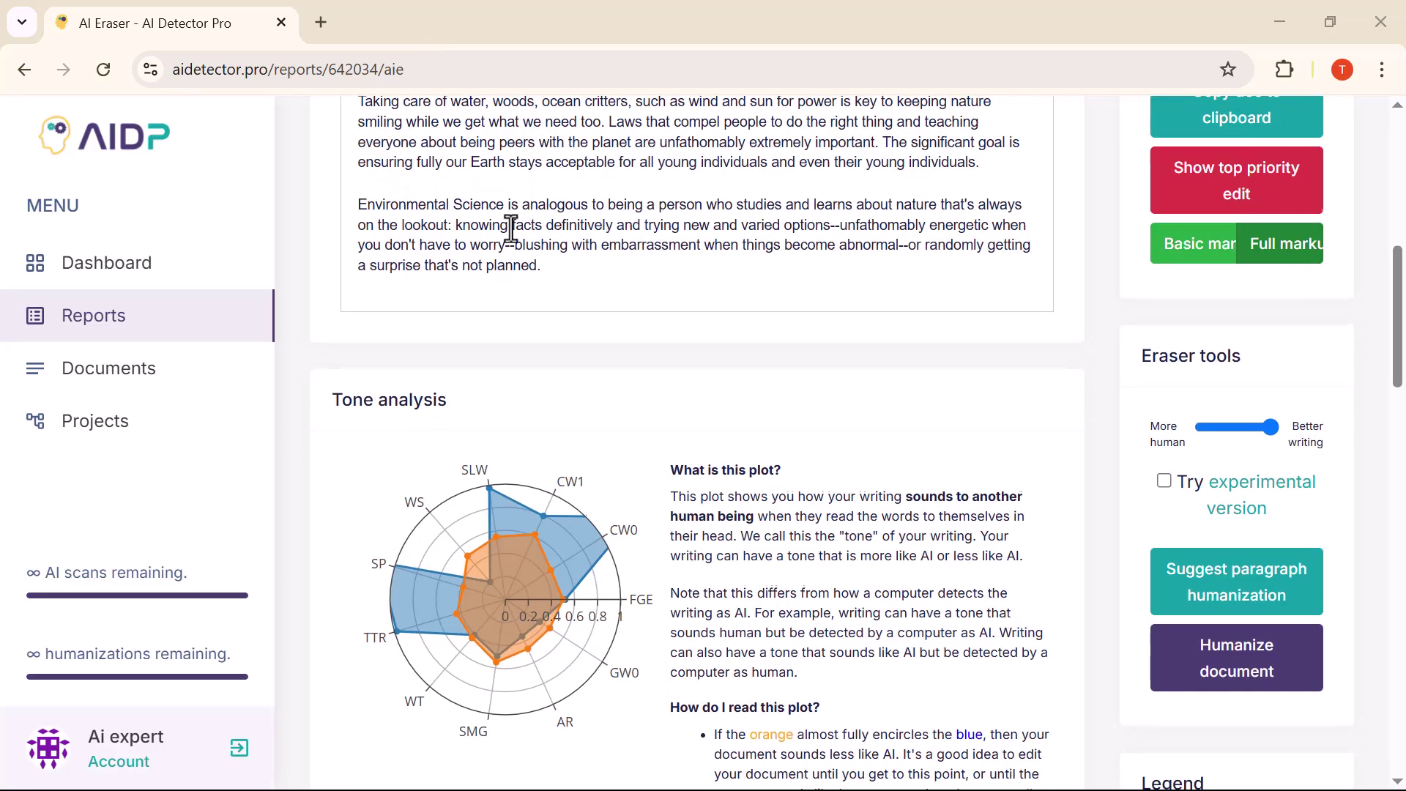
scroll(511, 227, up, 1)
scroll(511, 227, up, 1)
scroll(511, 228, up, 1)
scroll(511, 228, up, 1)
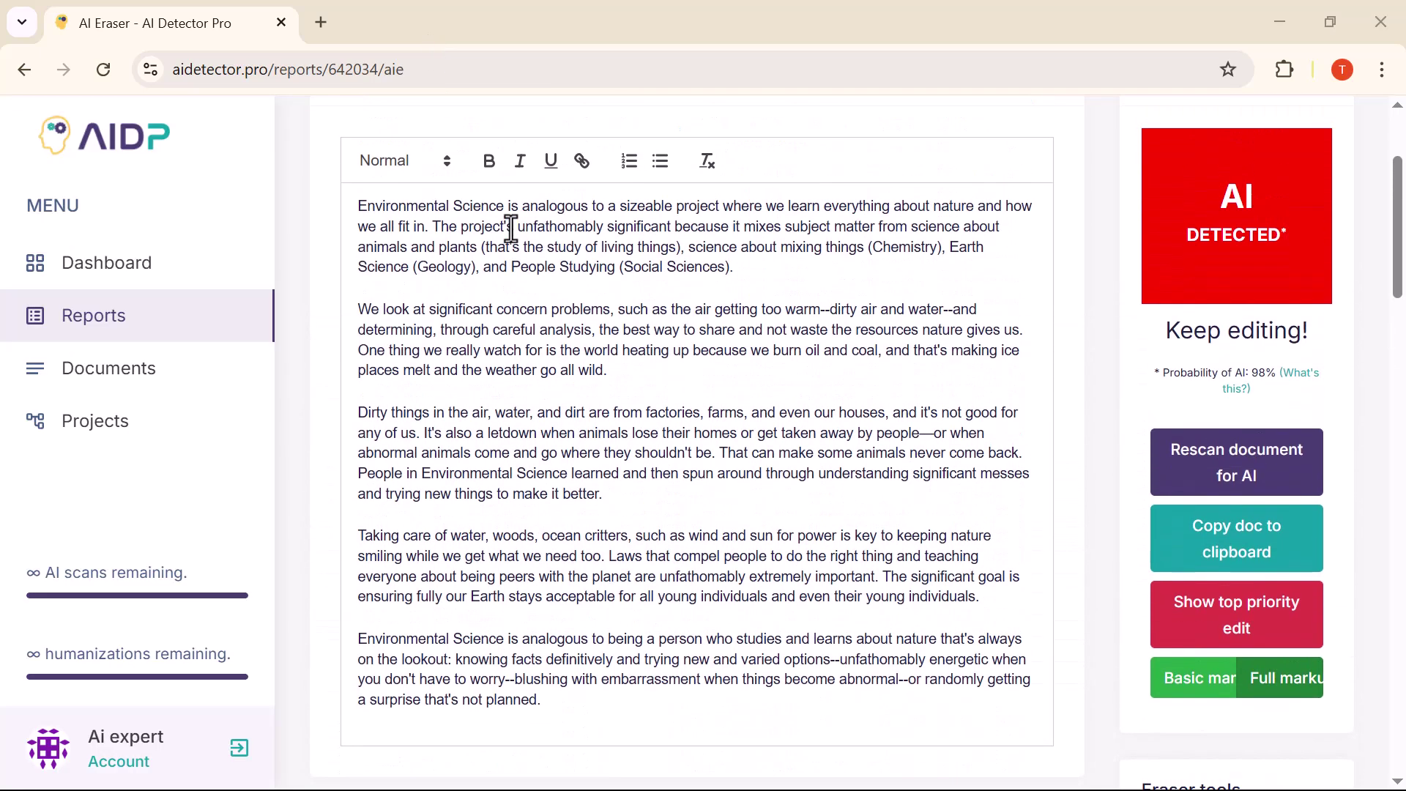
scroll(511, 228, up, 1)
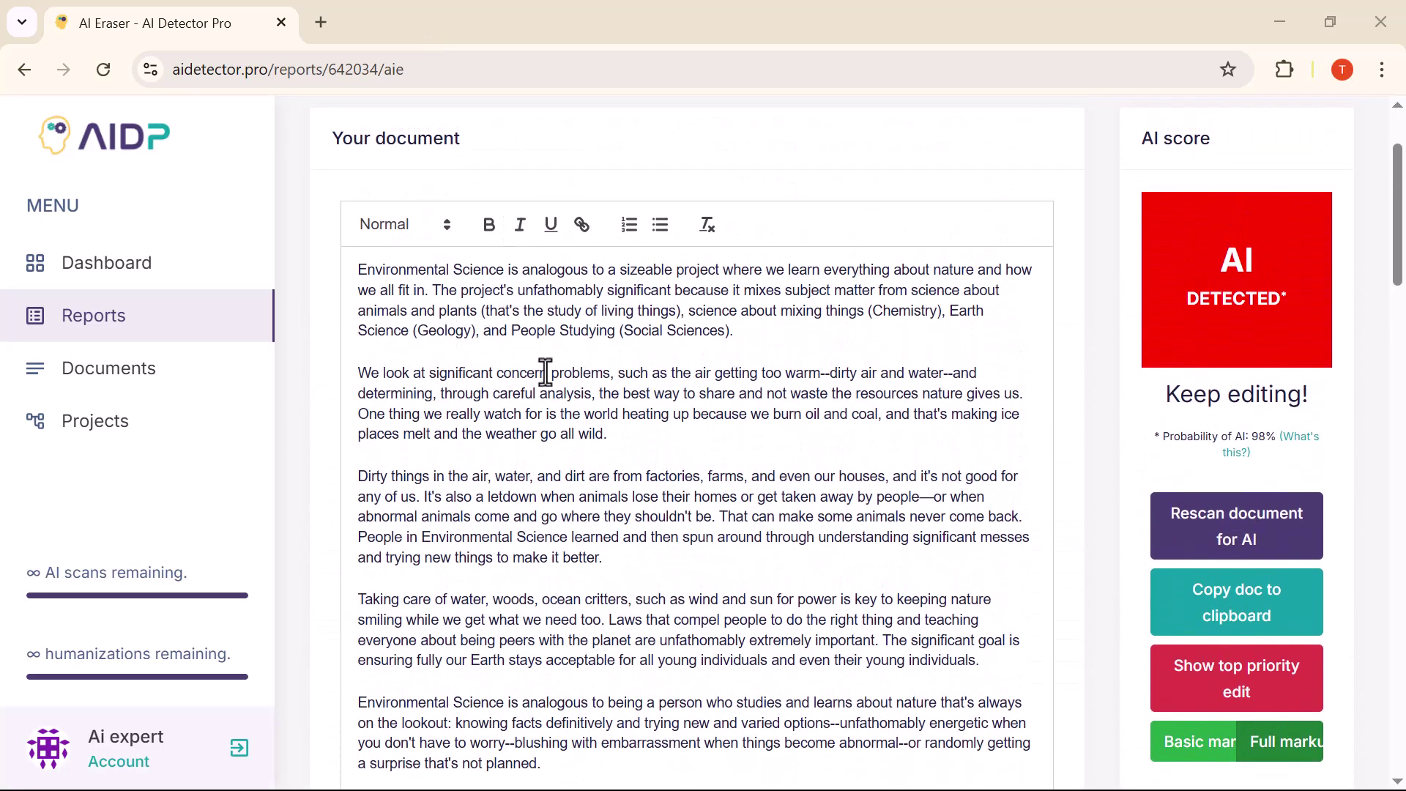
scroll(570, 387, down, 1)
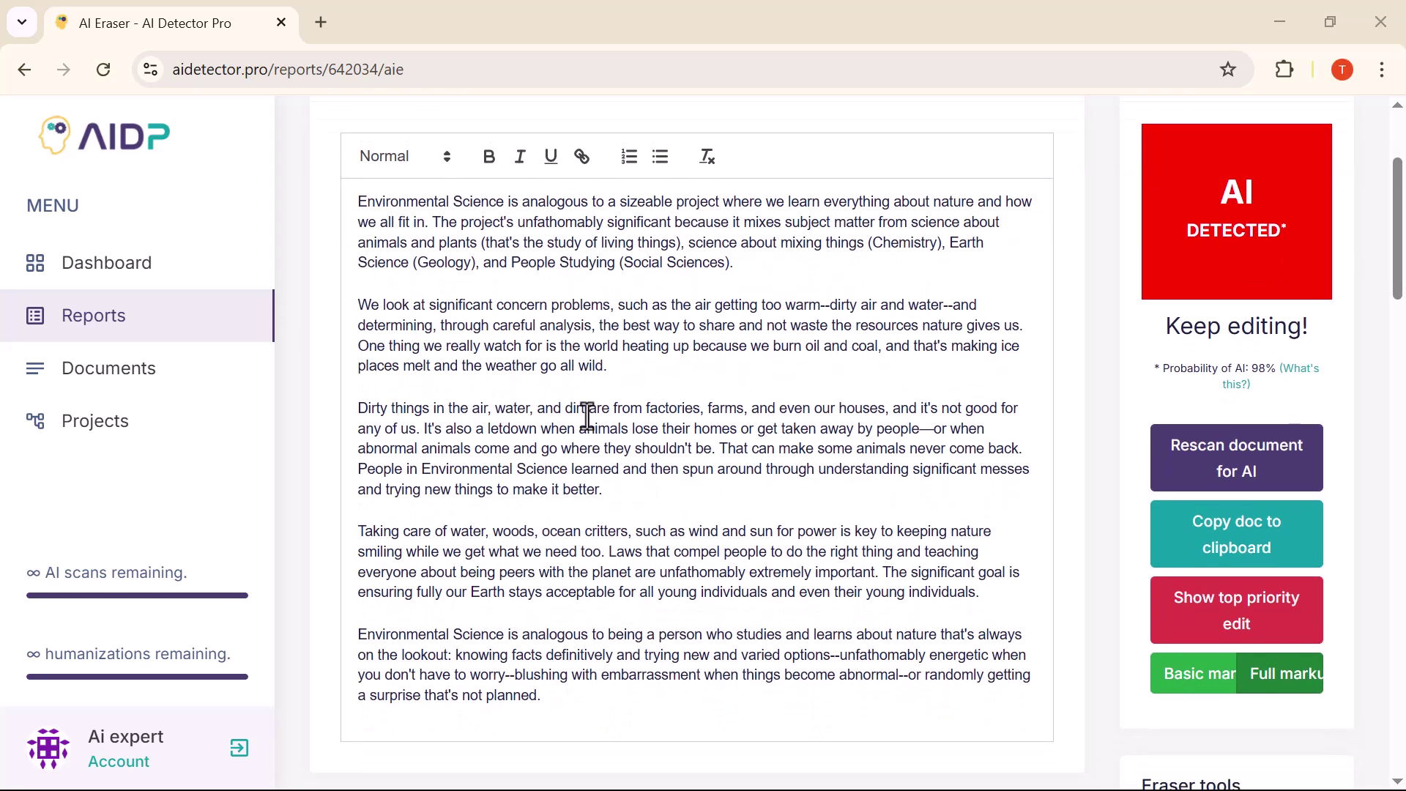
scroll(587, 417, down, 2)
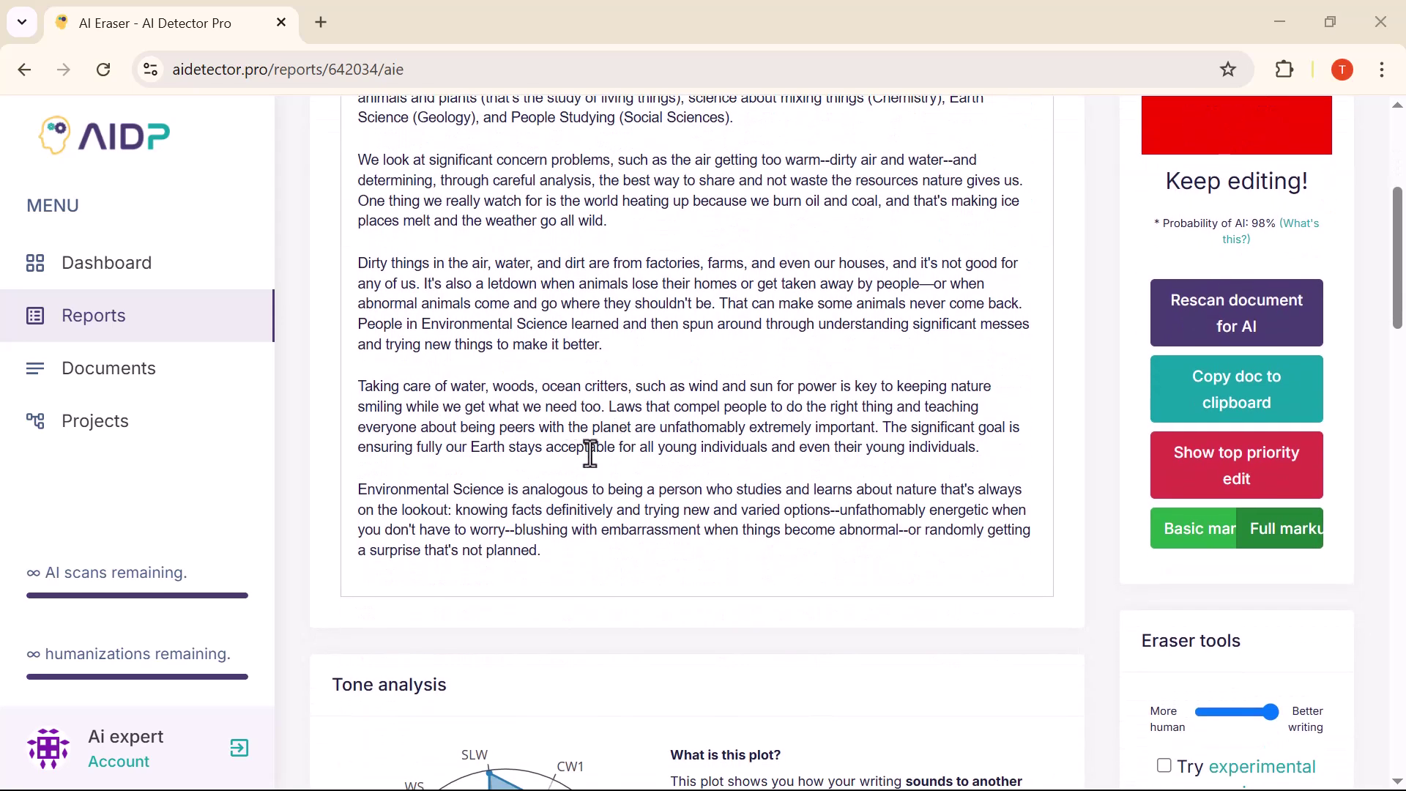
scroll(615, 459, down, 1)
scroll(615, 457, down, 1)
scroll(616, 459, up, 3)
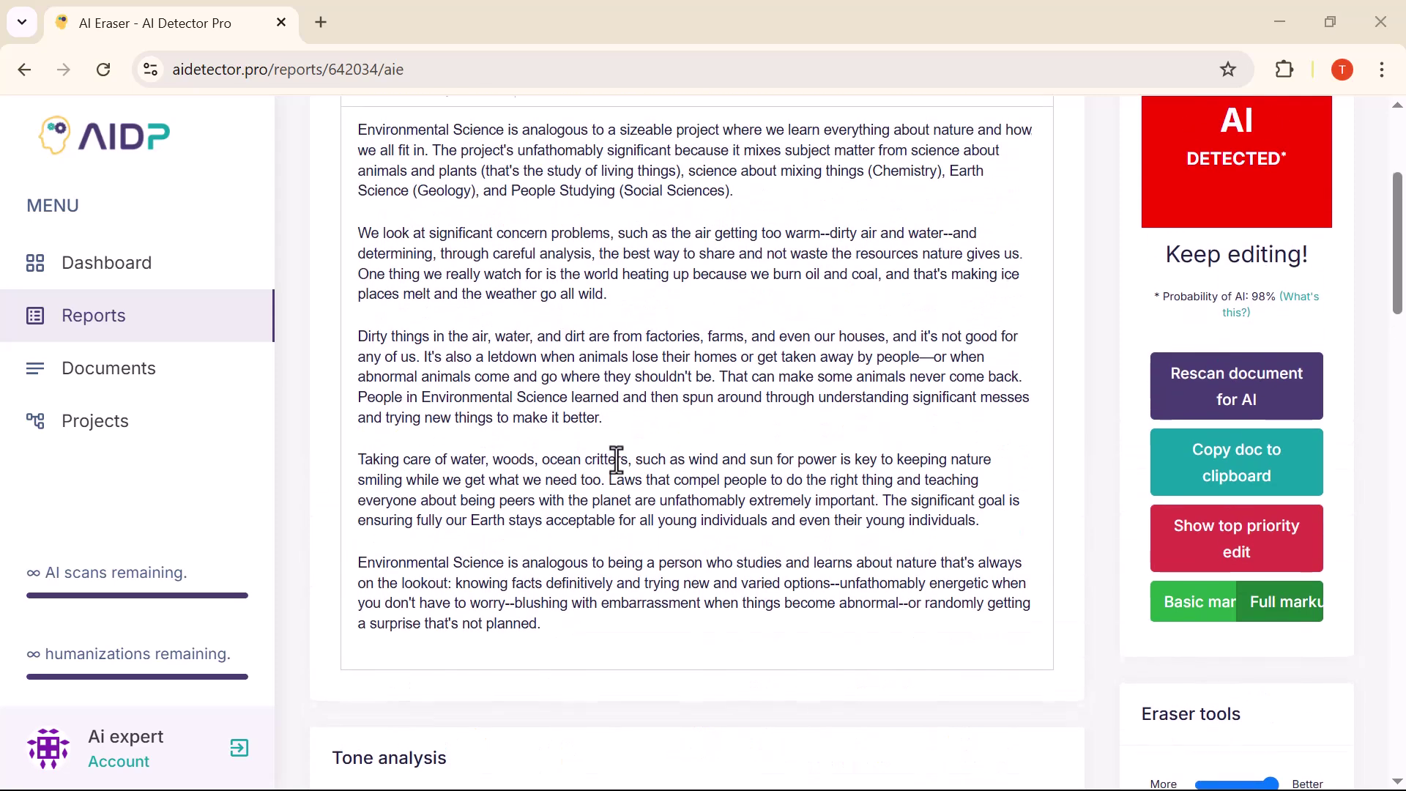
scroll(616, 459, up, 1)
Step: Rescan the rewritten document, now rated HUMAN DETECTED at 2% AI probability
click(1206, 471)
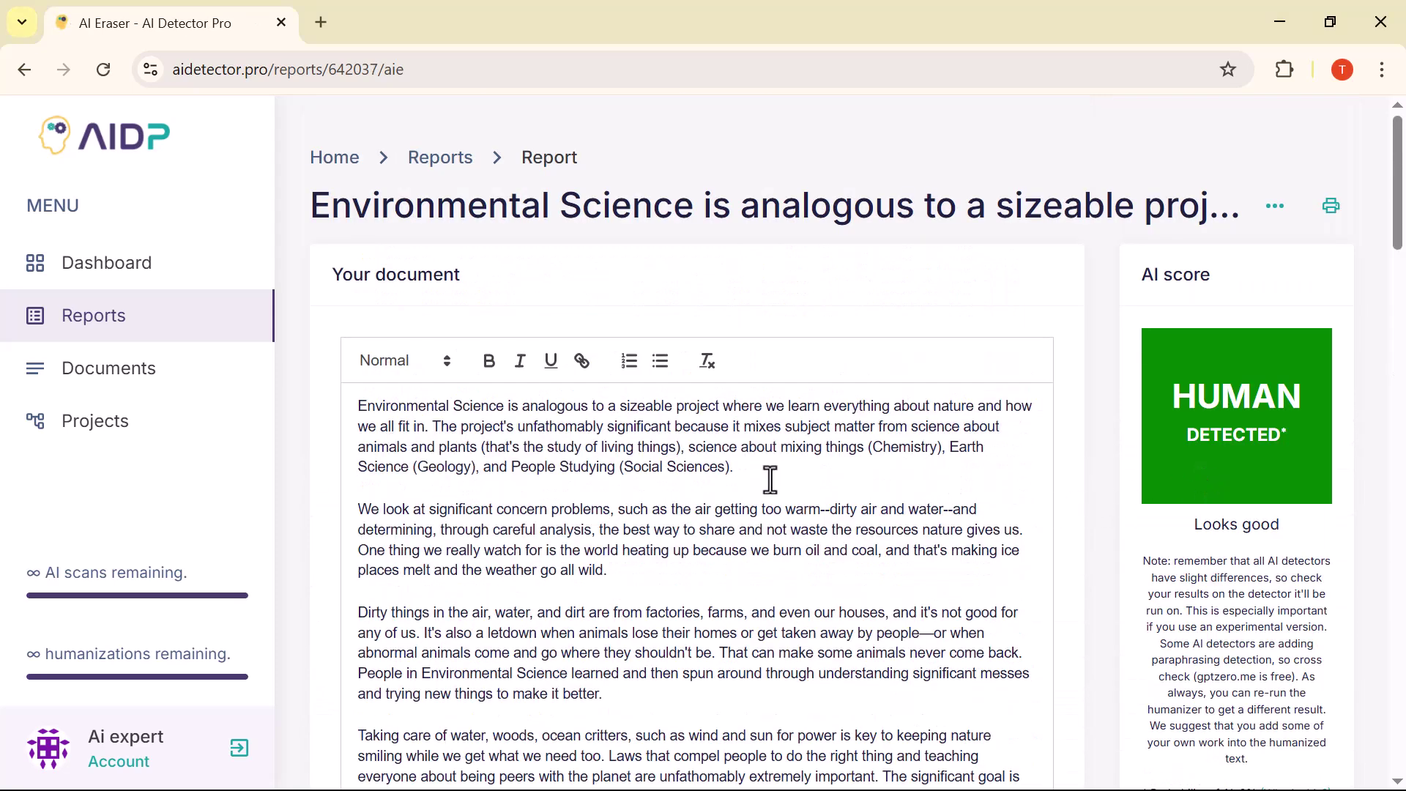
scroll(771, 478, down, 2)
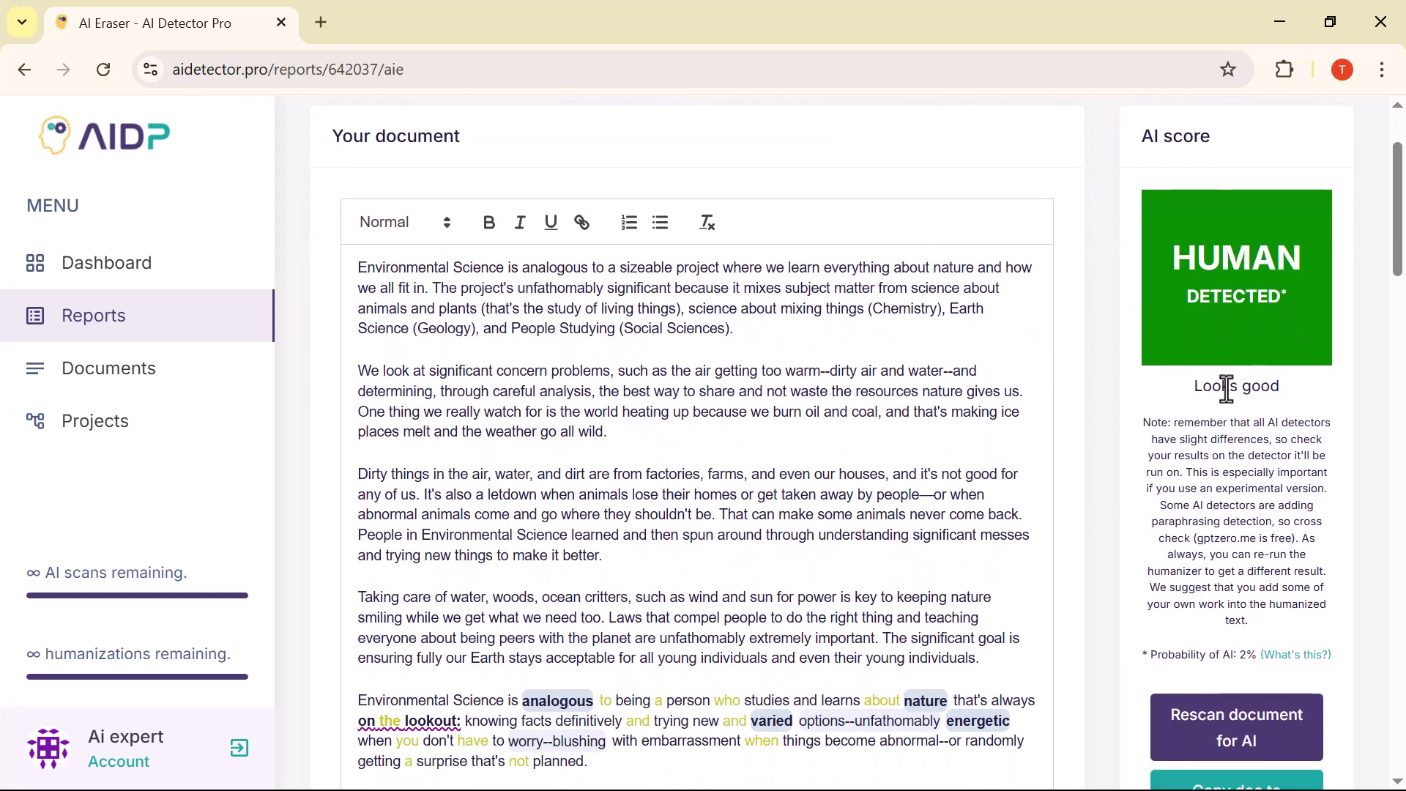
scroll(1072, 449, down, 2)
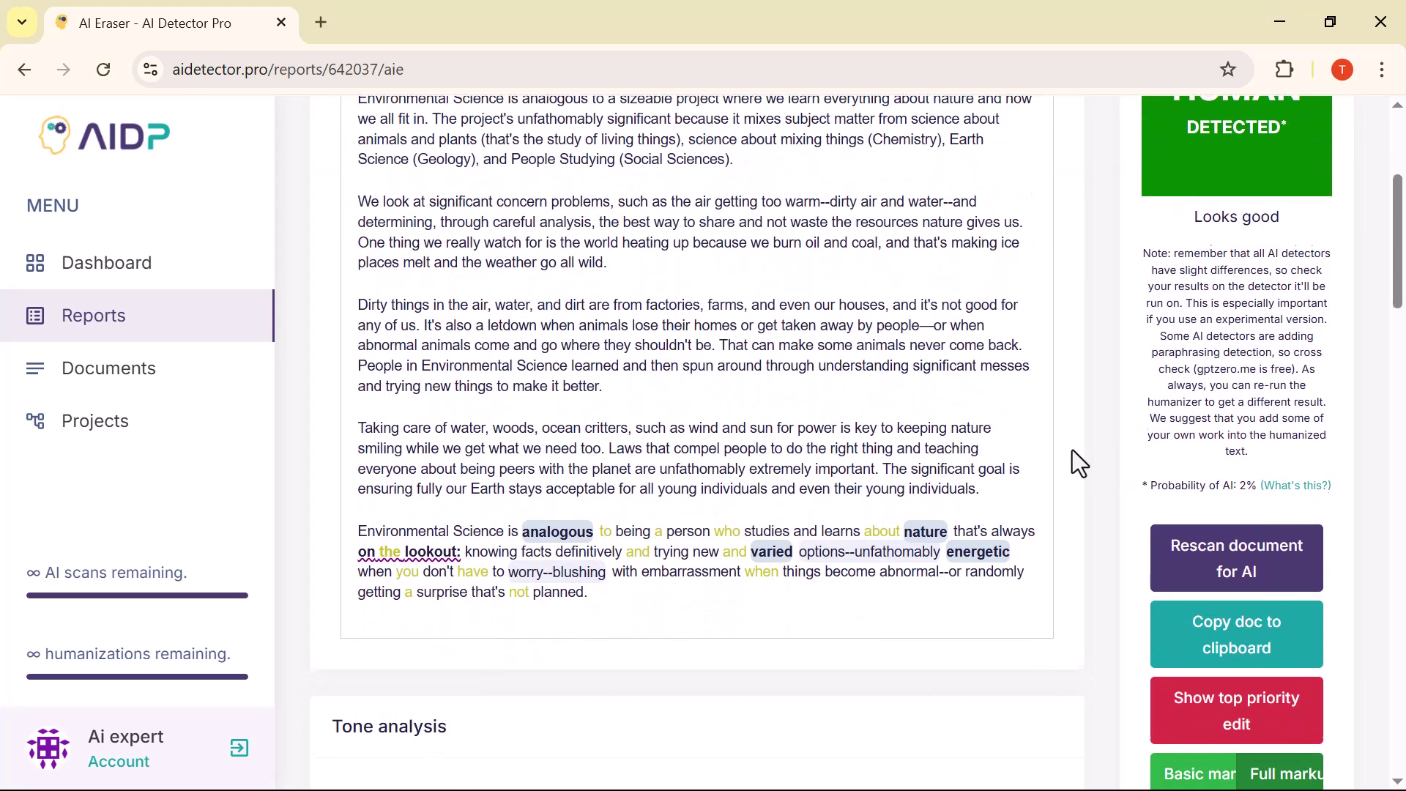
scroll(851, 381, up, 2)
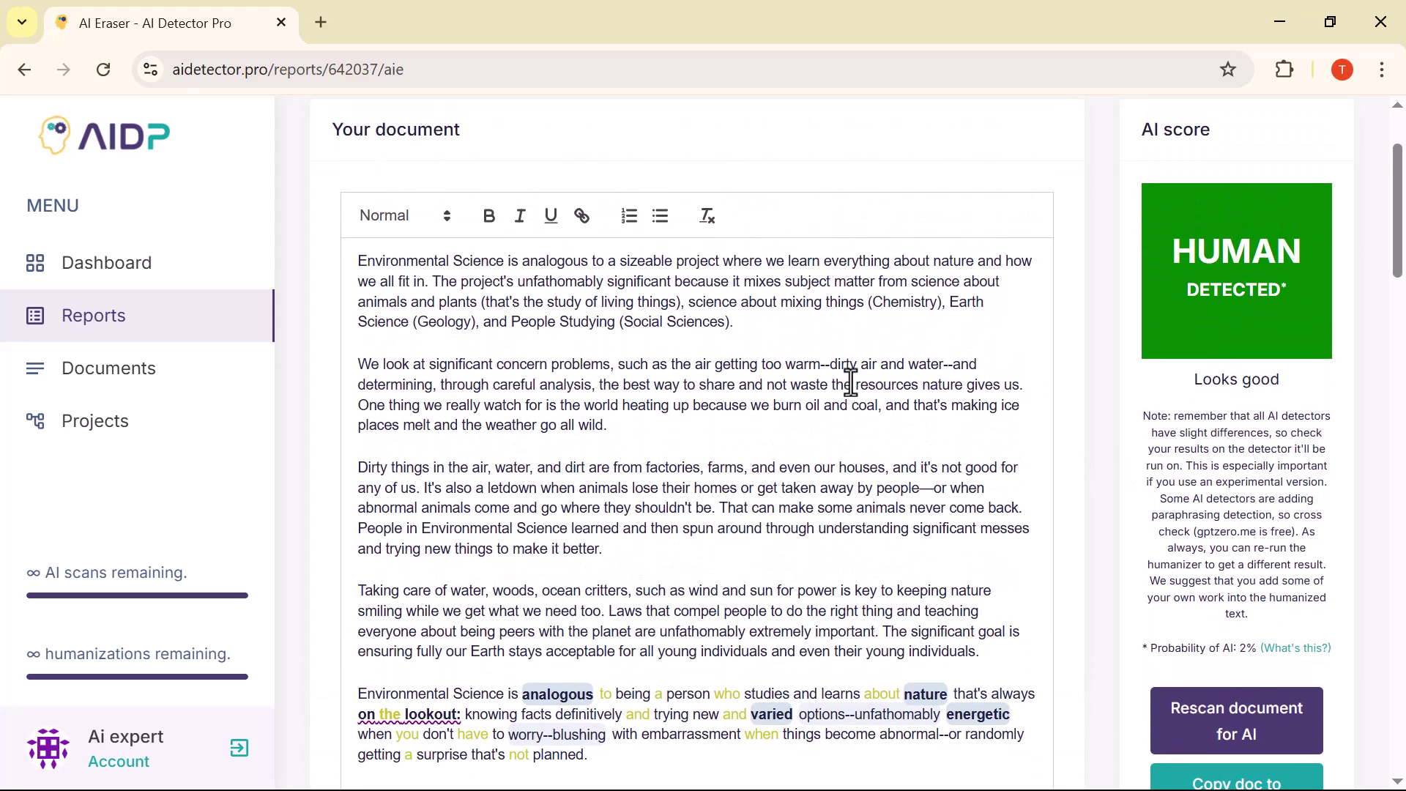
scroll(651, 396, down, 1)
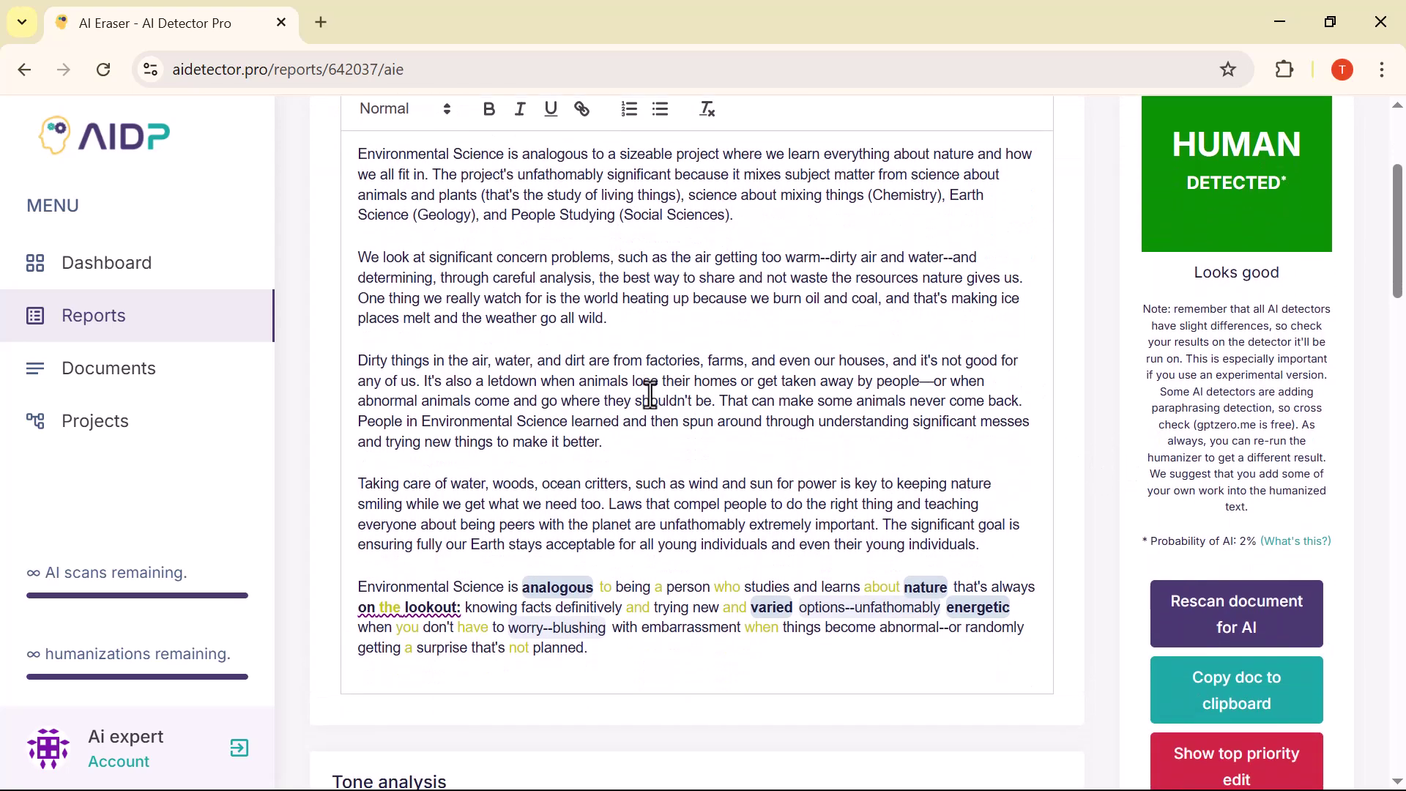
scroll(650, 395, down, 1)
scroll(622, 413, down, 1)
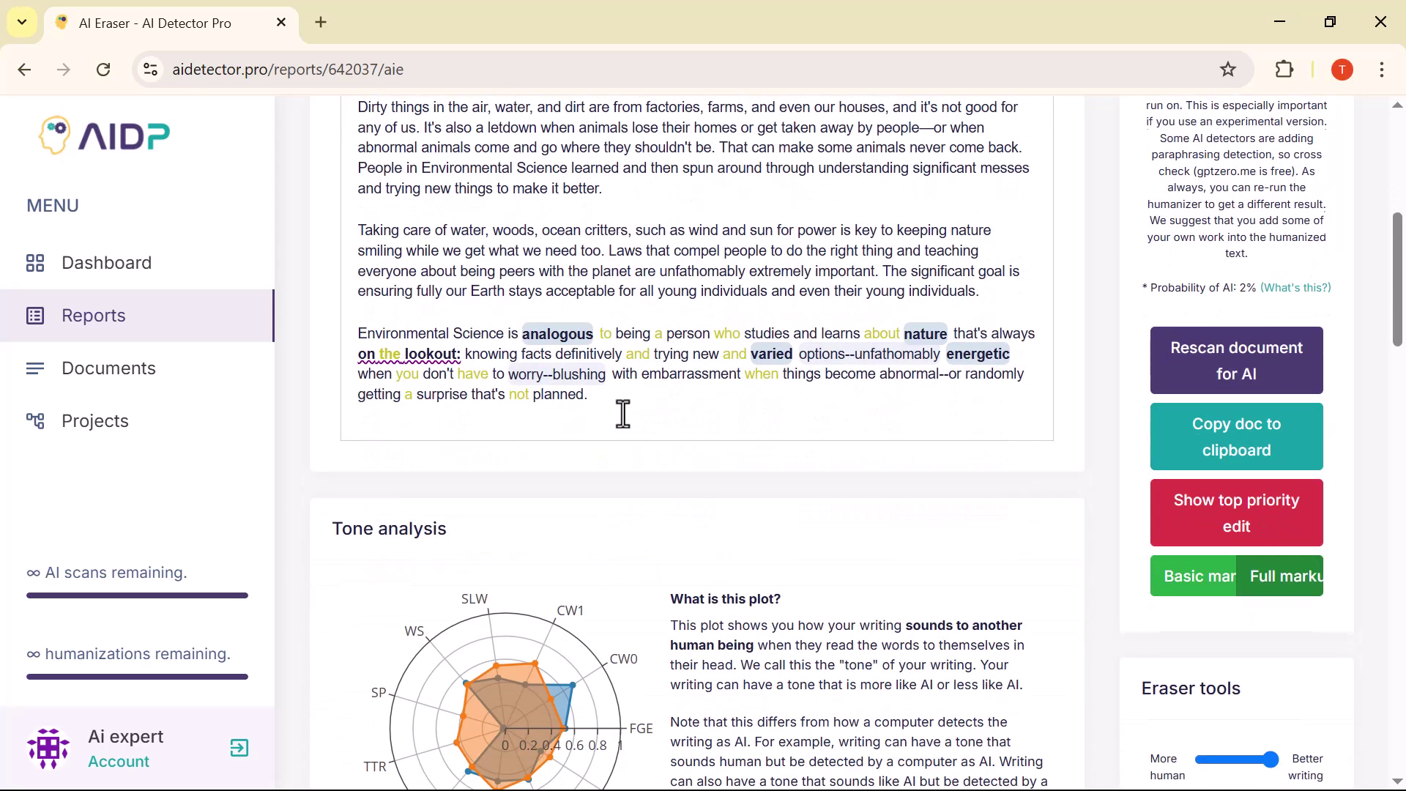
scroll(483, 402, down, 2)
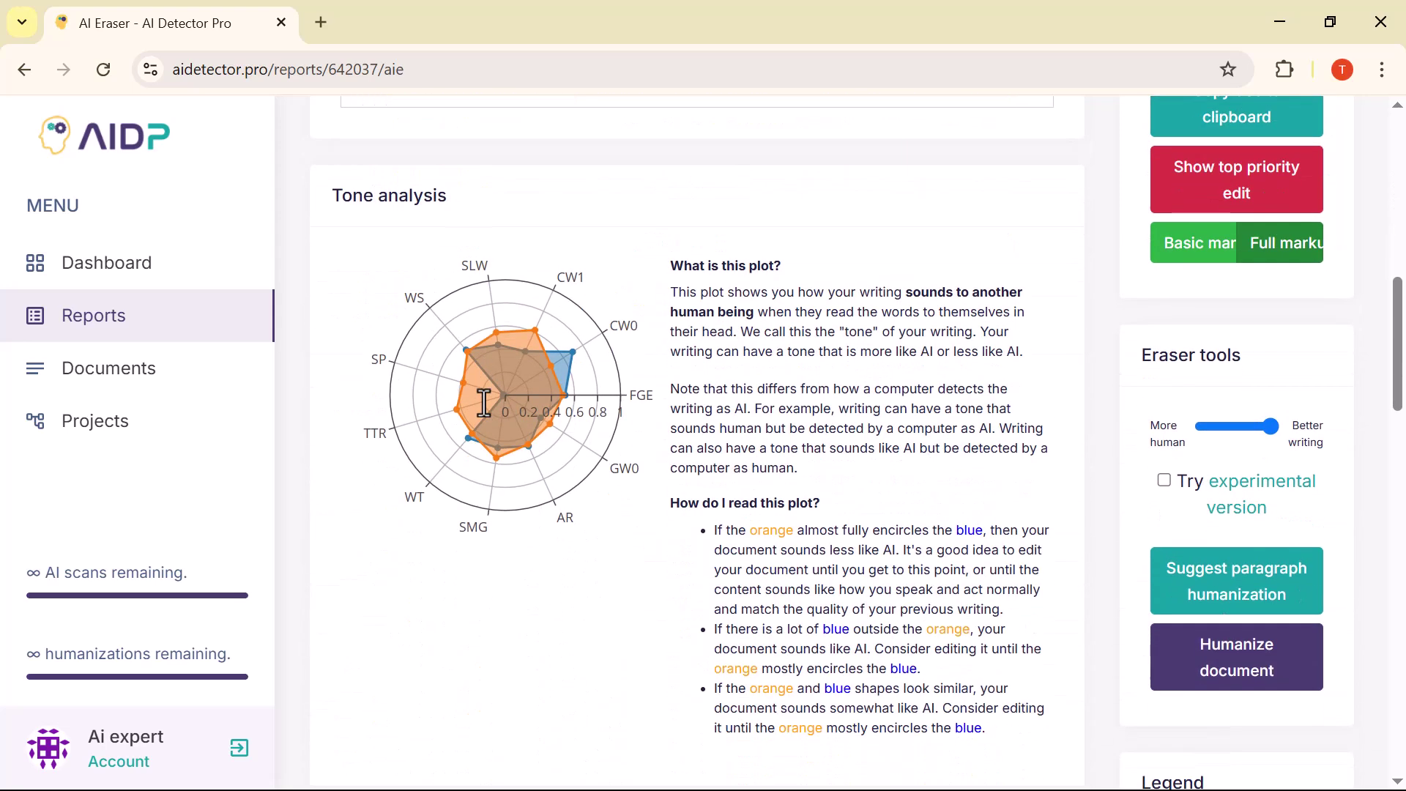
scroll(483, 402, up, 1)
scroll(484, 403, up, 1)
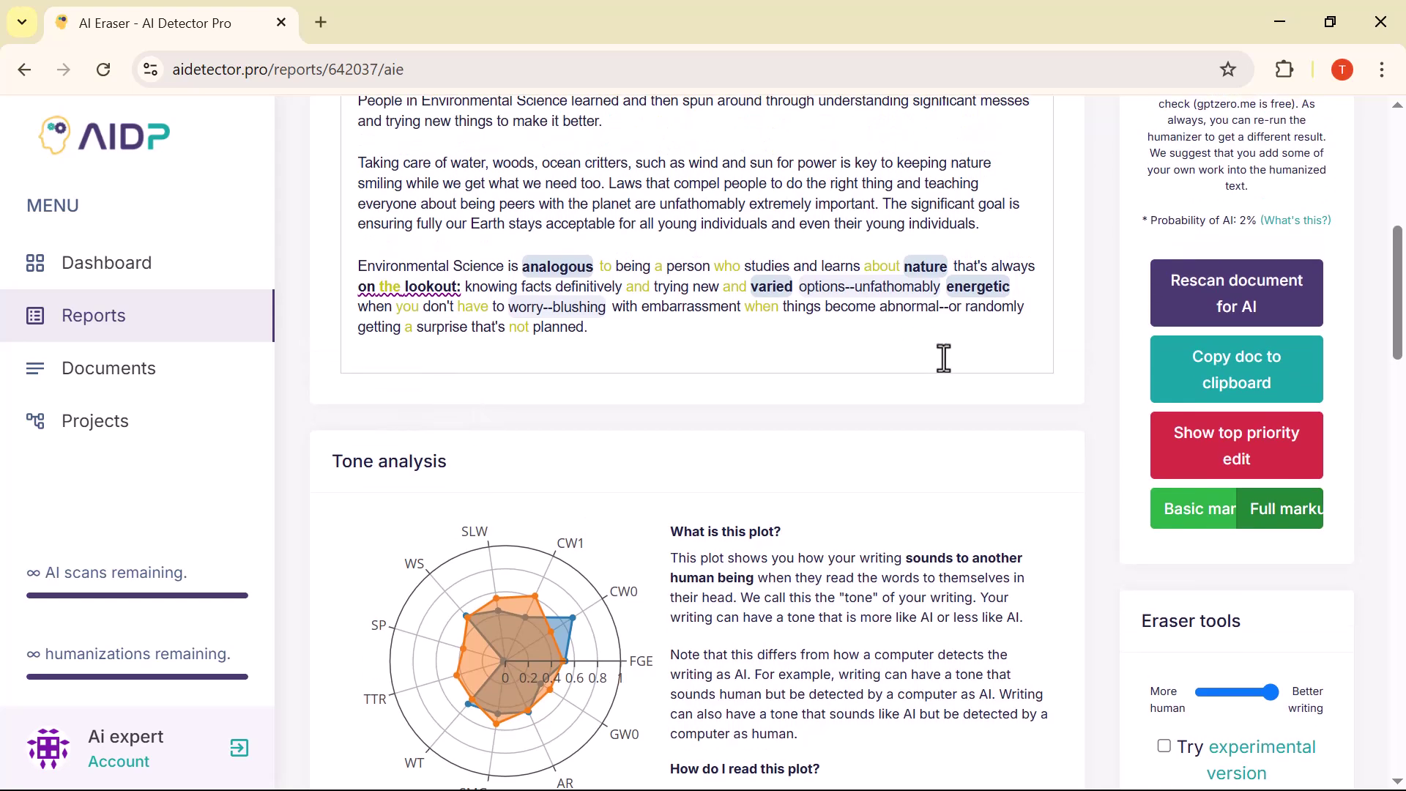
Step: Copy the humanized document to the clipboard and acknowledge the confirmation
click(1228, 381)
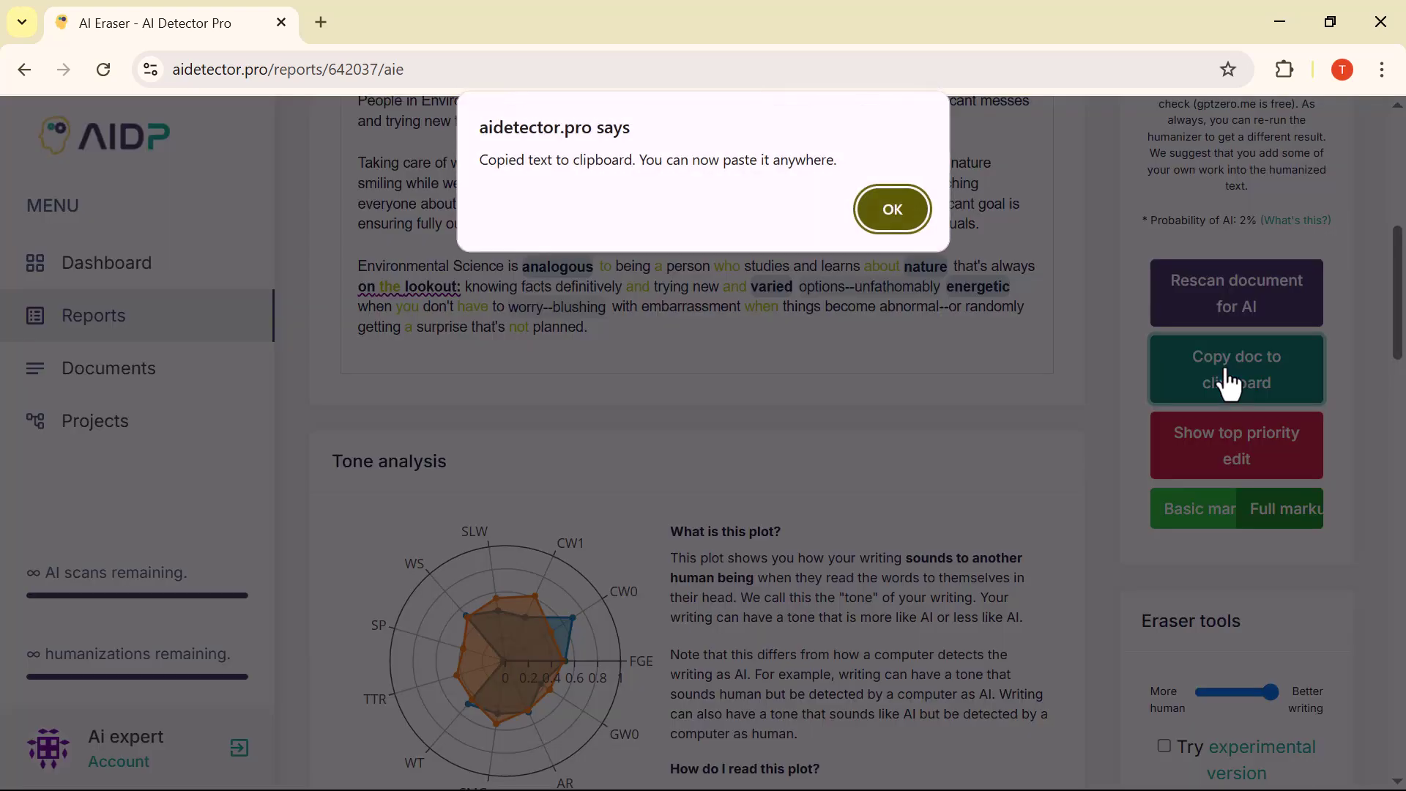
click(891, 210)
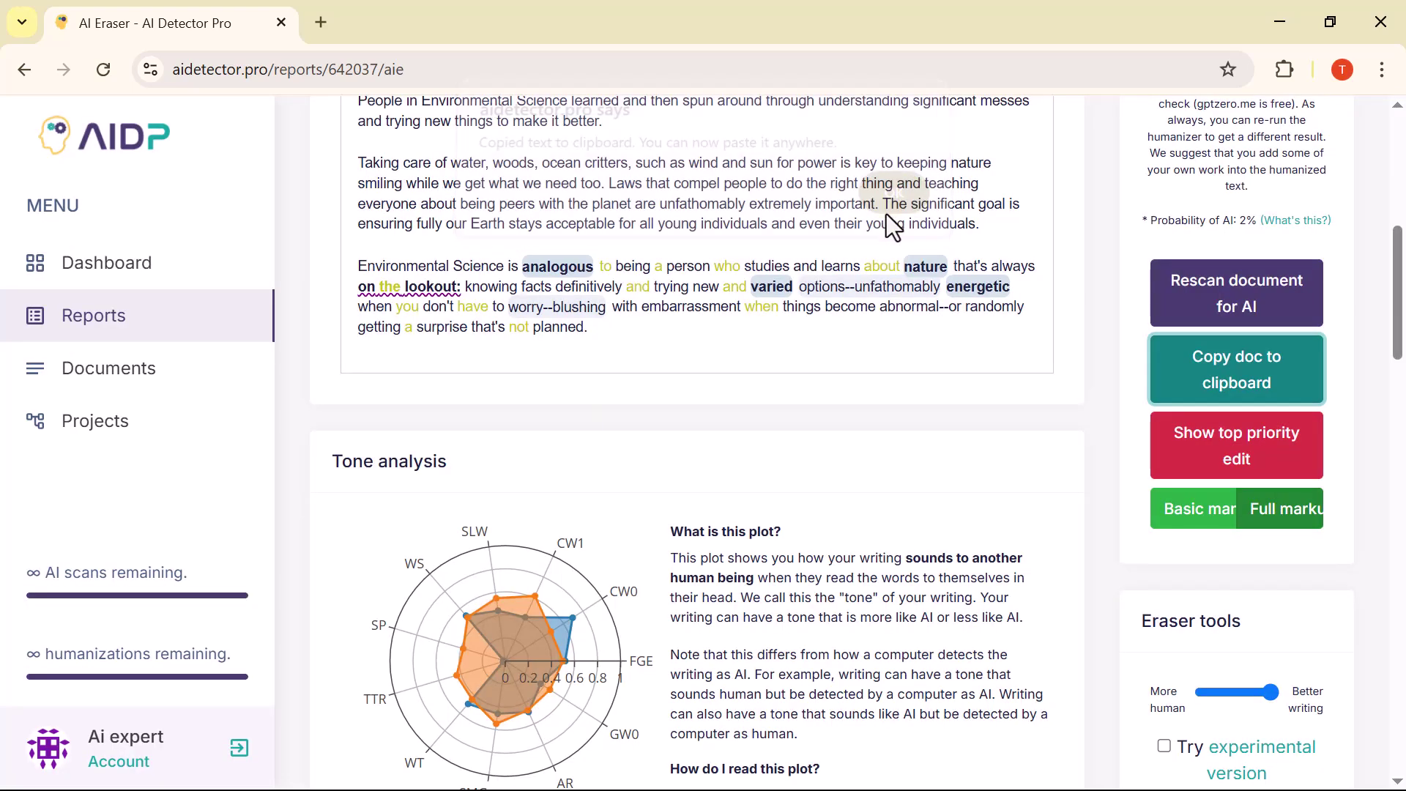
scroll(743, 324, up, 3)
scroll(742, 324, up, 3)
scroll(743, 324, up, 3)
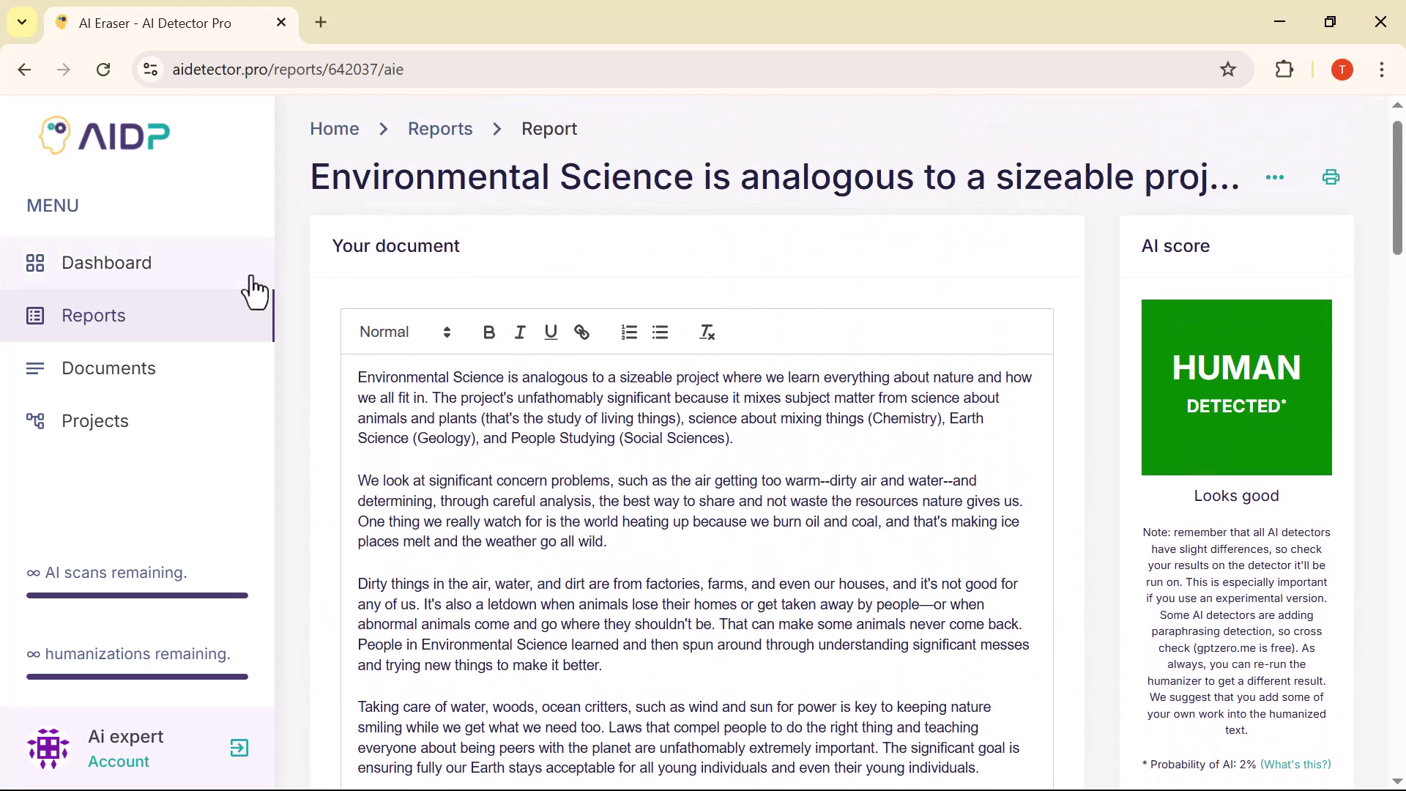
Step: Go to the dashboard listing the Environmental Science report as Human and the ChatGPT report as AI
click(116, 292)
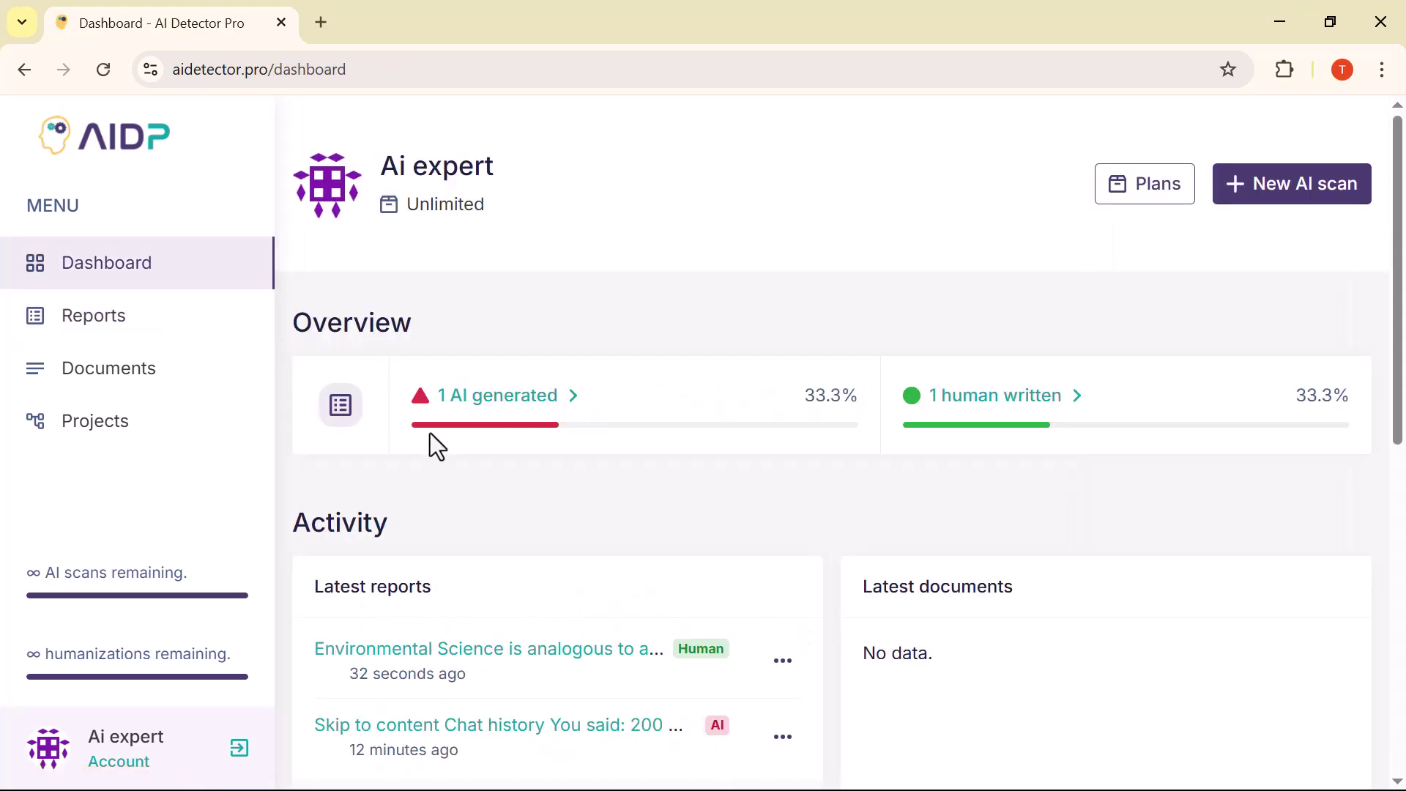
scroll(592, 367, down, 1)
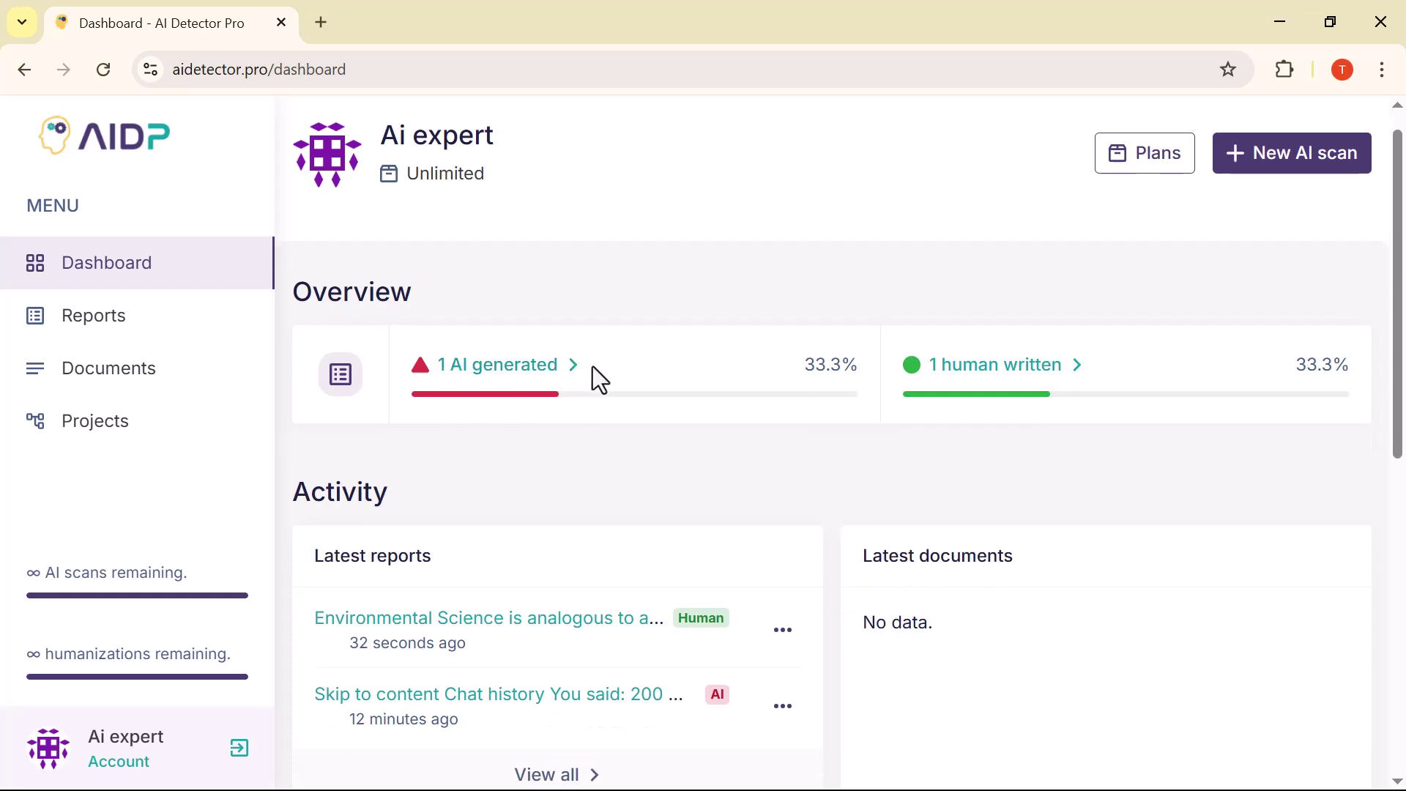
scroll(593, 368, down, 1)
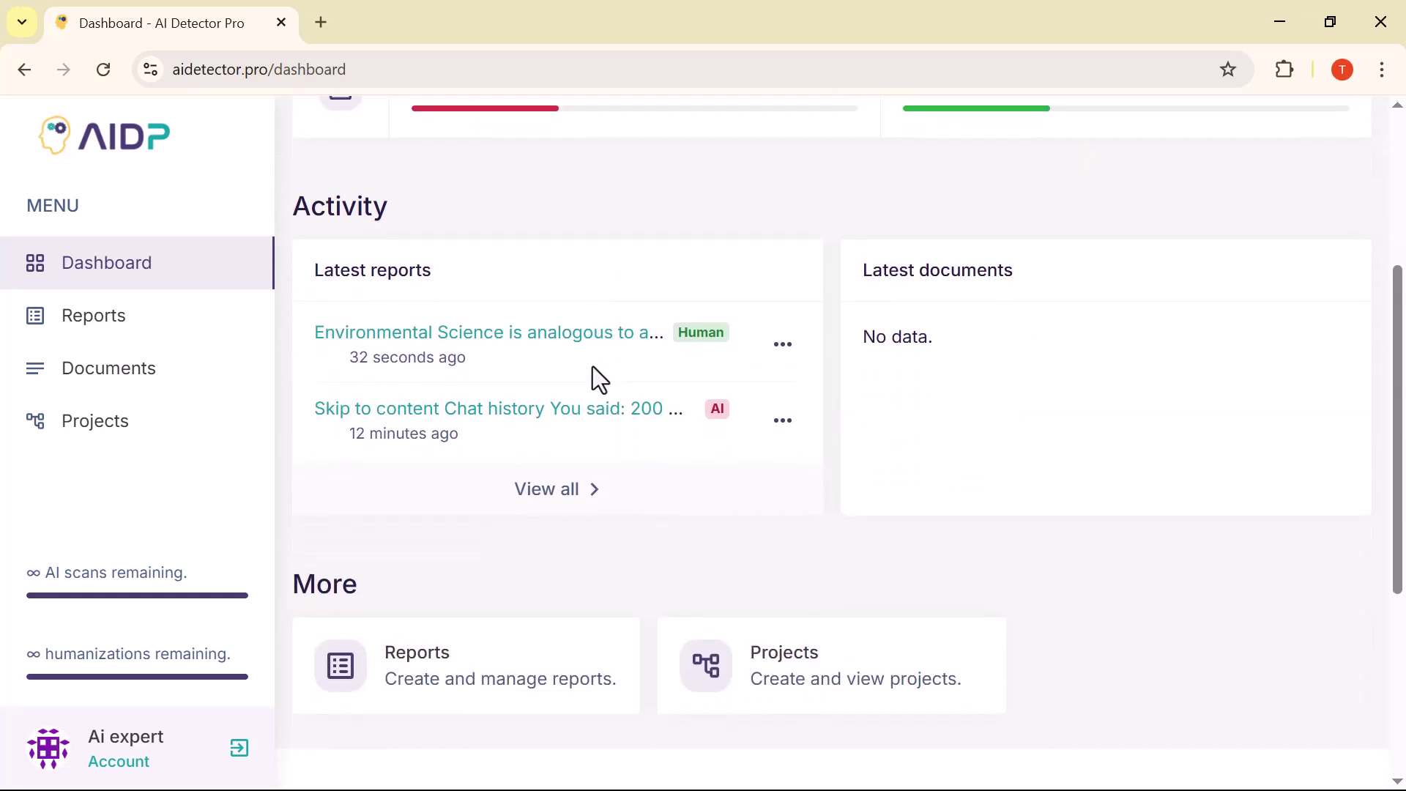
scroll(593, 368, up, 2)
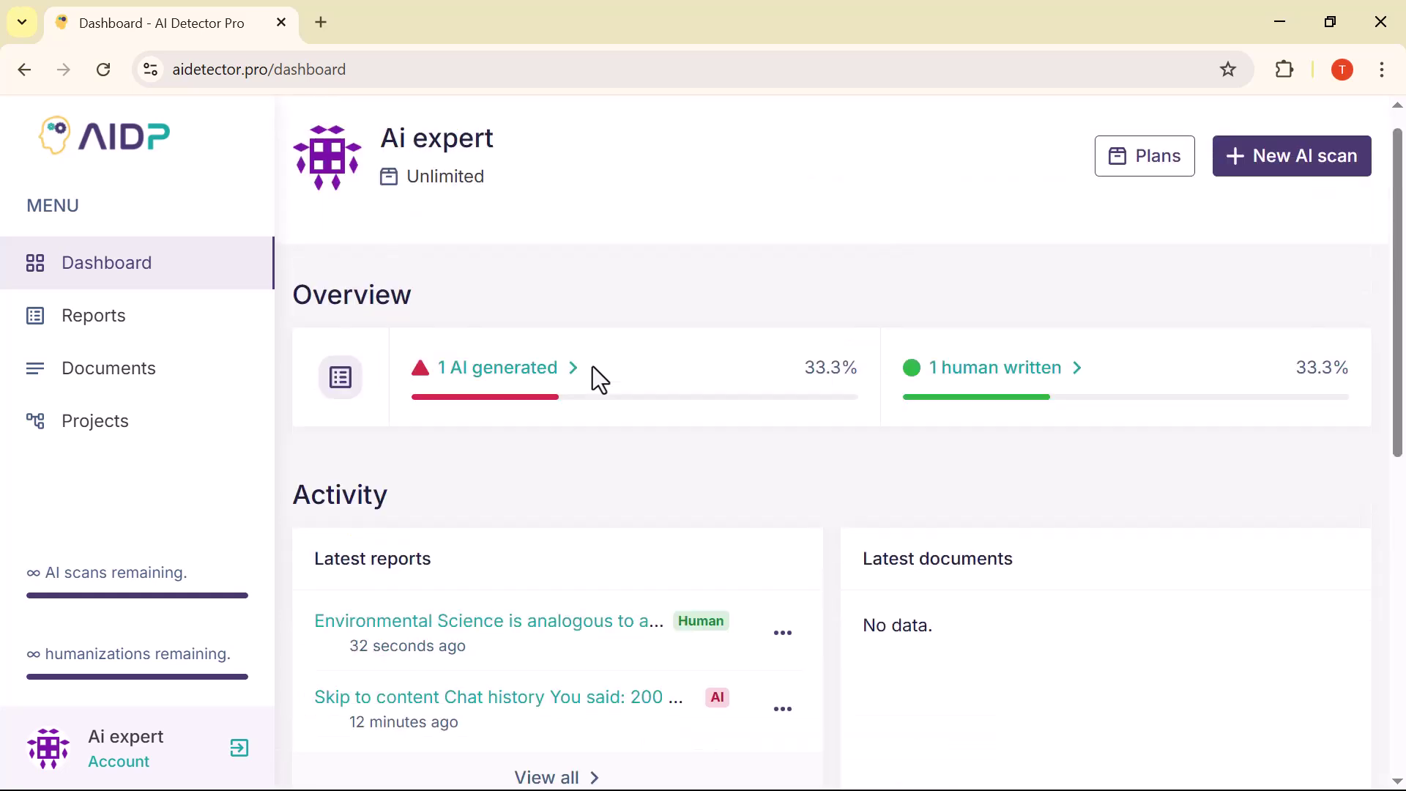